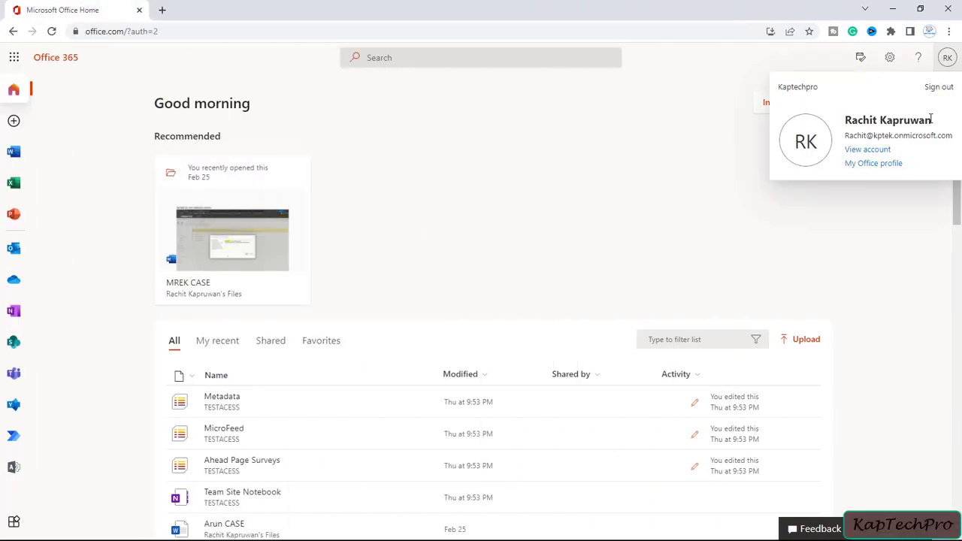
Close the account manager panel so the Office home page shows recommended and recent files
left_click(946, 62)
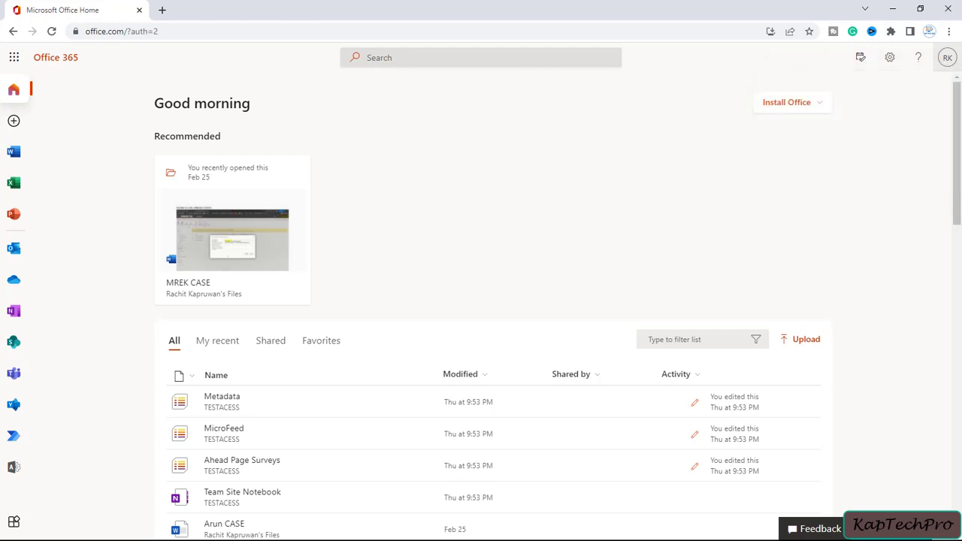
Open the Microsoft 365 admin center from the app launcher and go to Users > Active users
left_click(13, 58)
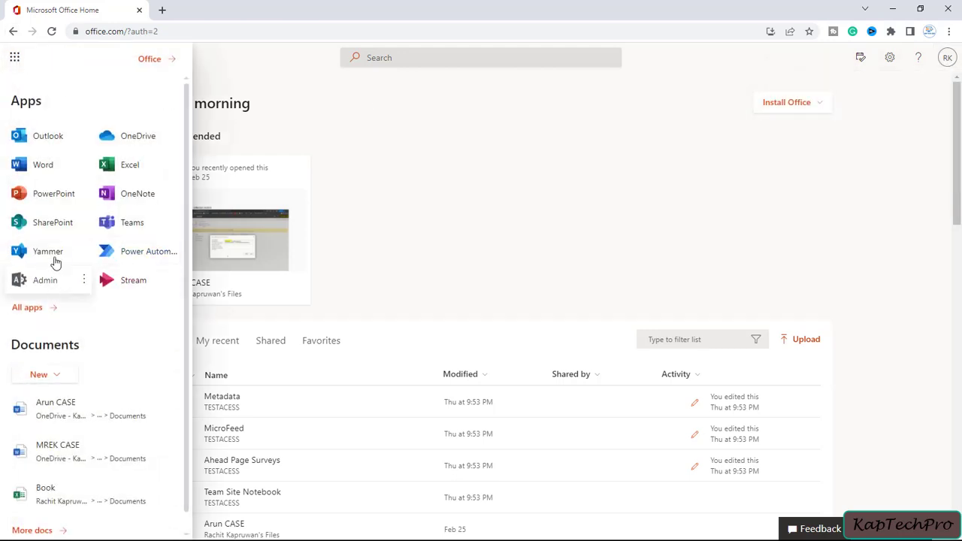
left_click(41, 288)
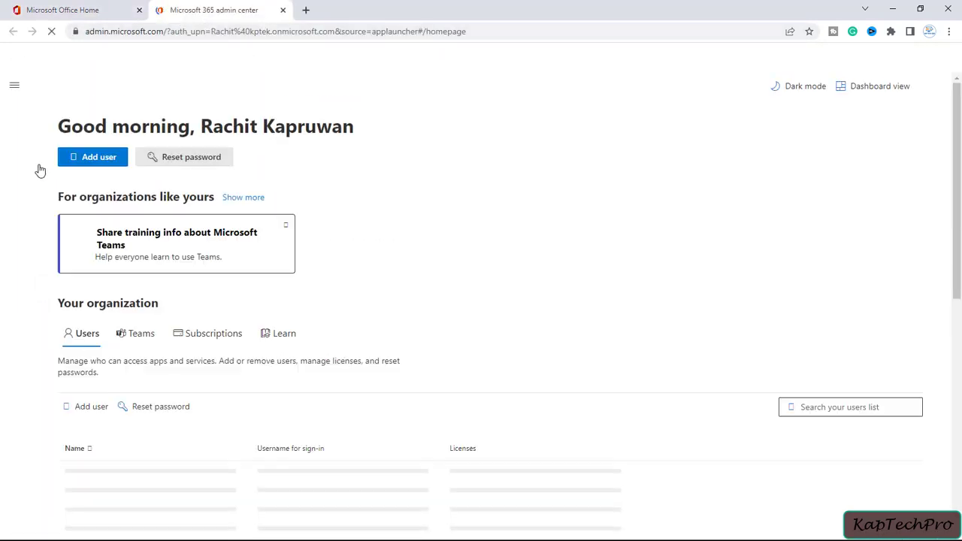
left_click(14, 87)
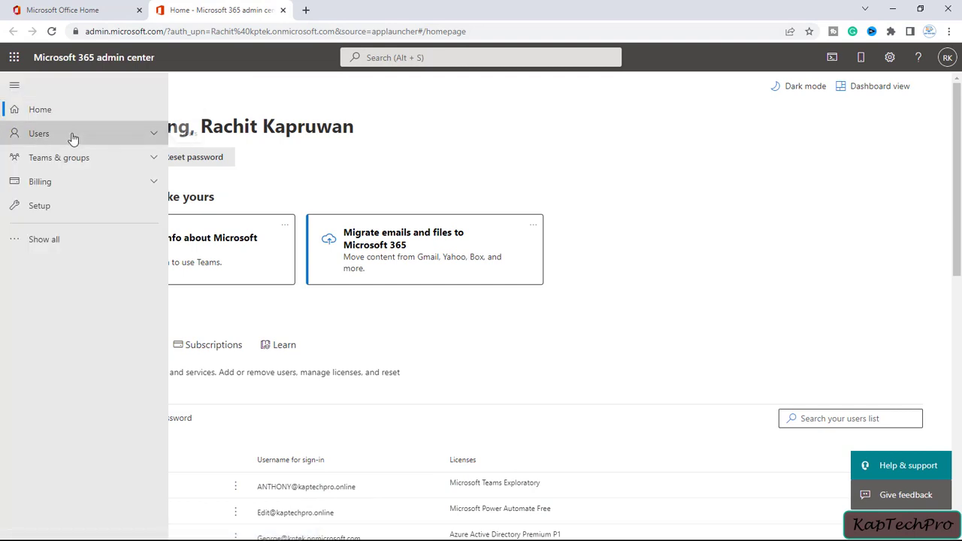
left_click(70, 134)
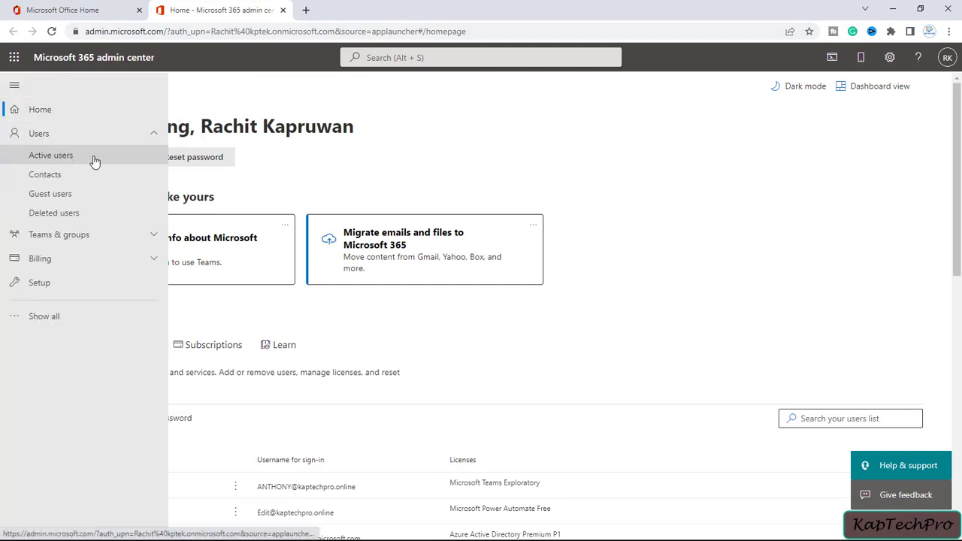
left_click(95, 157)
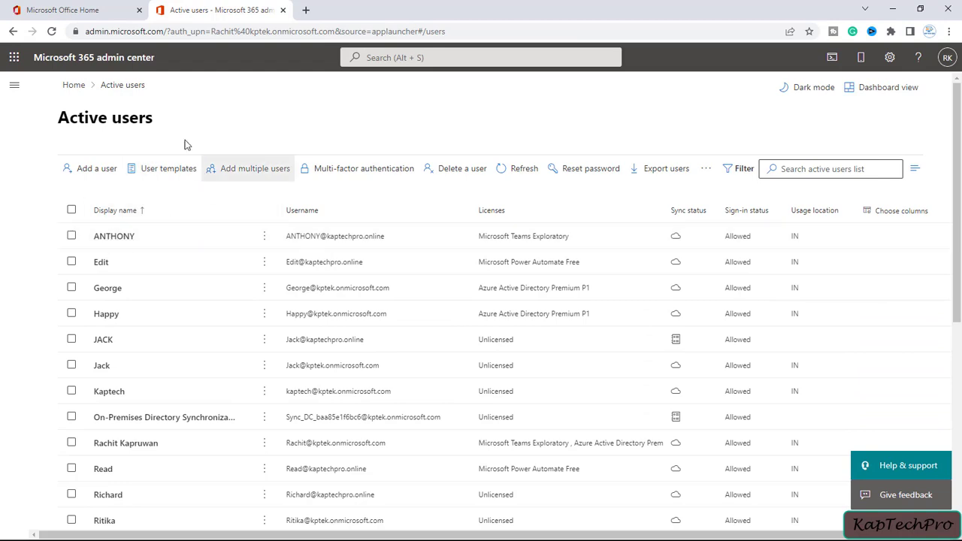
Open the first listed user's details on the Licenses and apps tab
left_click(118, 241)
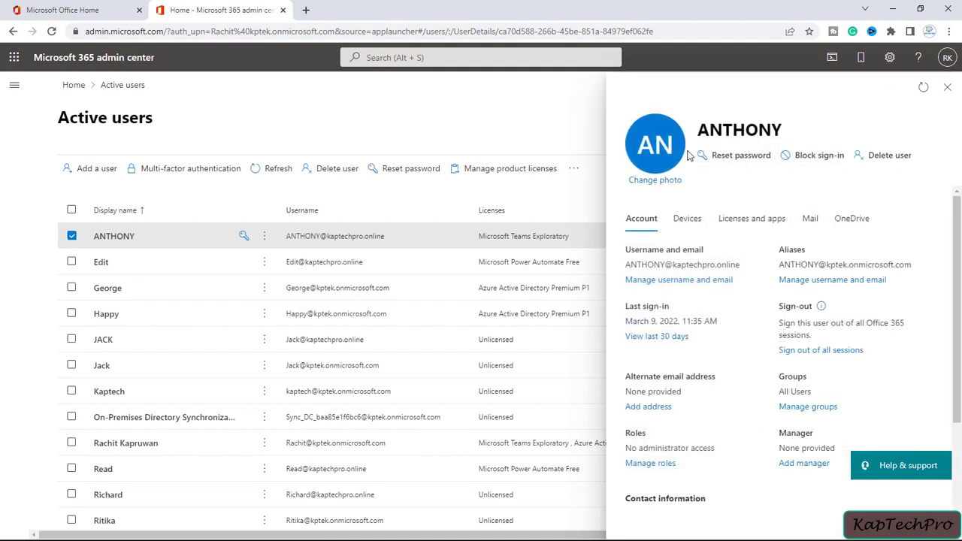
left_click(739, 228)
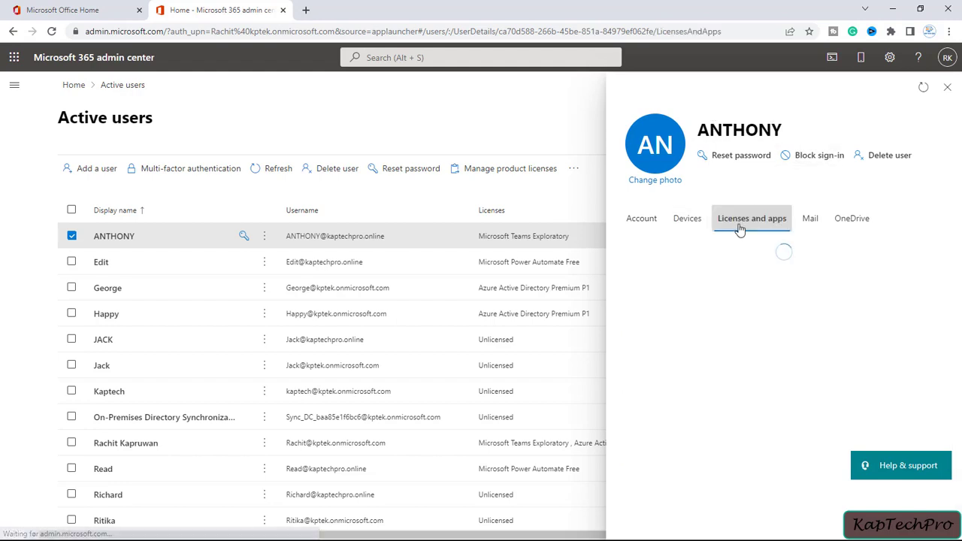
scroll(650, 360, "down", 1)
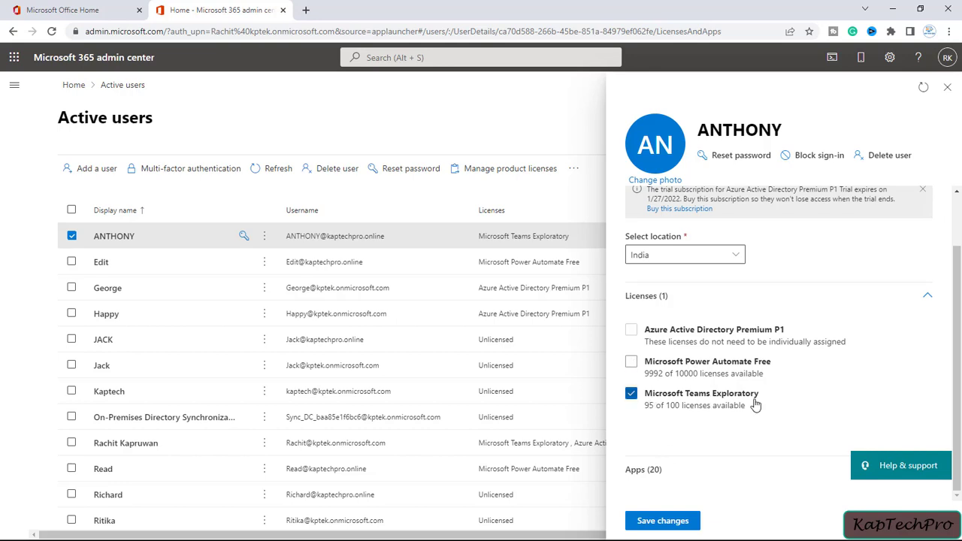
Expand and review the user's assigned apps, then confirm OneDrive isn't set up for them
left_click(651, 478)
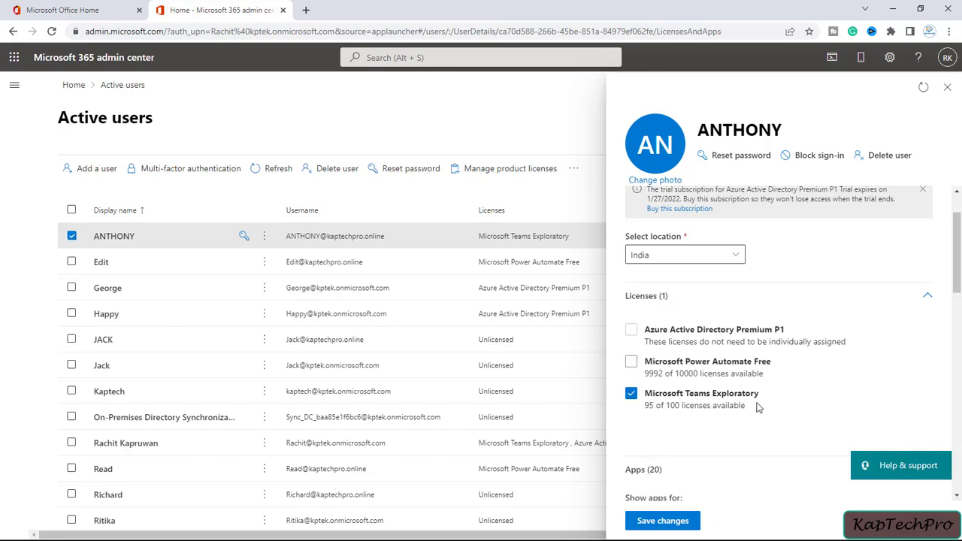
scroll(643, 338, "down", 3)
scroll(639, 300, "down", 1)
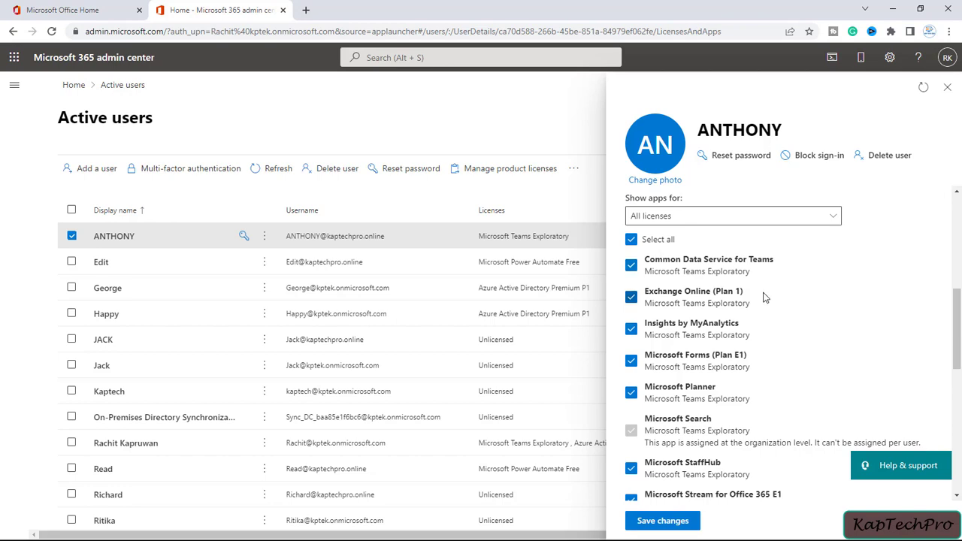
scroll(762, 297, "down", 2)
scroll(762, 301, "down", 2)
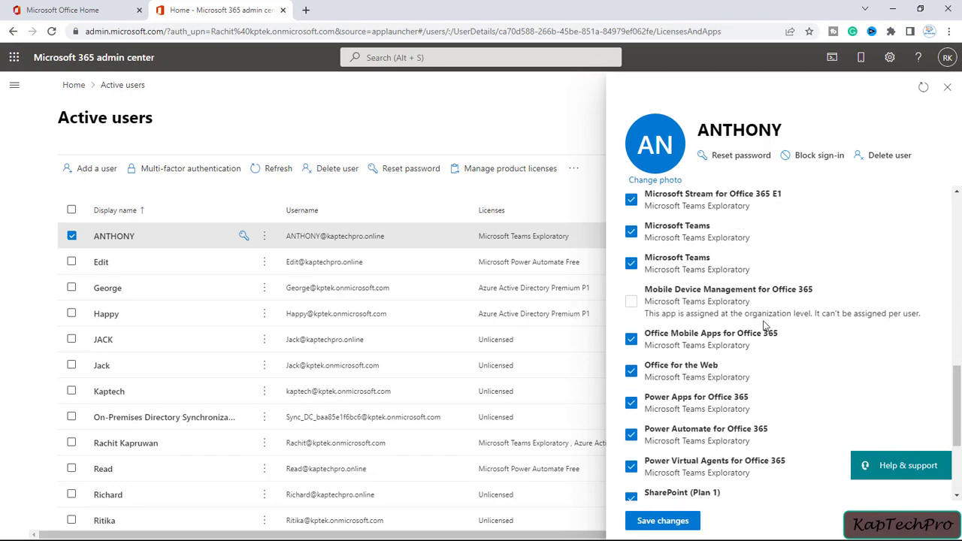
scroll(767, 330, "down", 2)
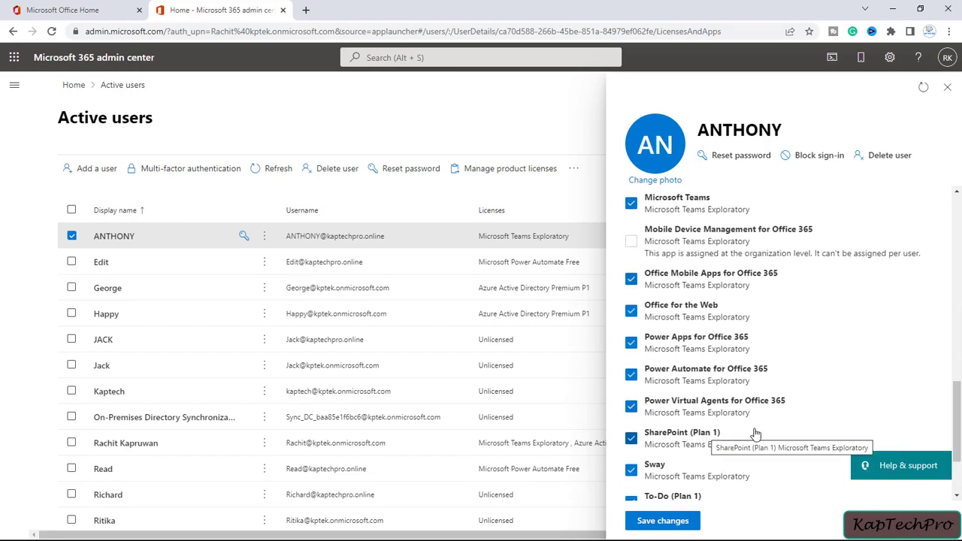
scroll(756, 316, "up", 3)
scroll(731, 340, "up", 3)
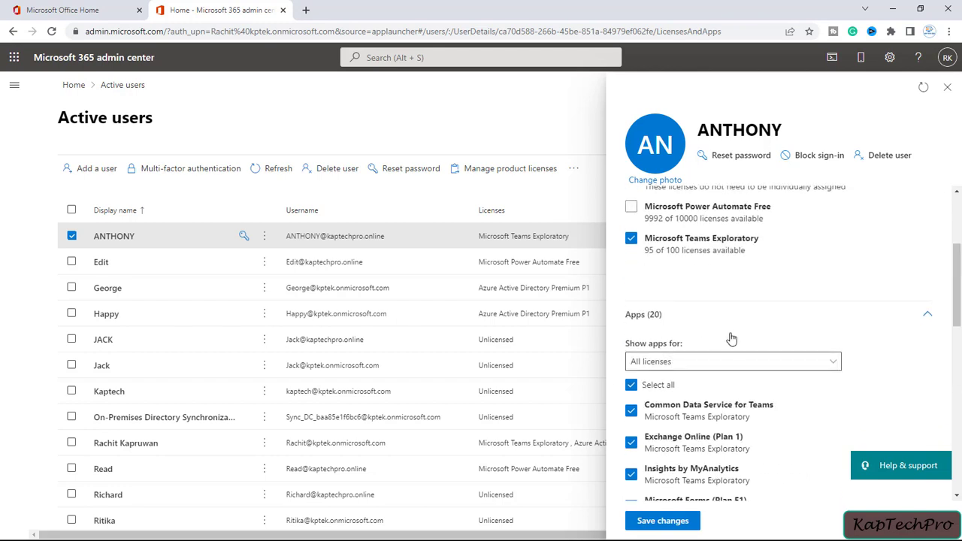
scroll(731, 340, "up", 2)
scroll(730, 337, "up", 3)
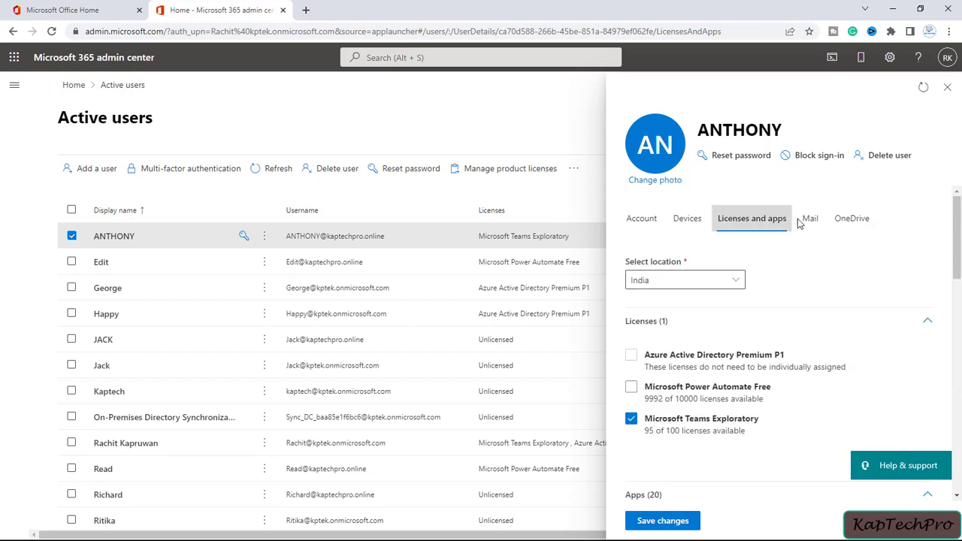
left_click(859, 230)
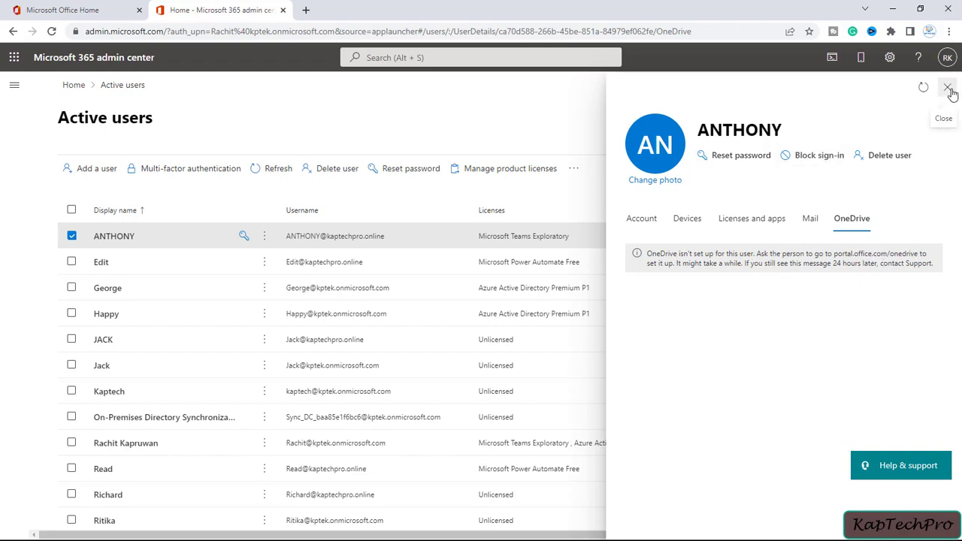
View the user's Account tab, then close the details flyout back to Active users
left_click(635, 225)
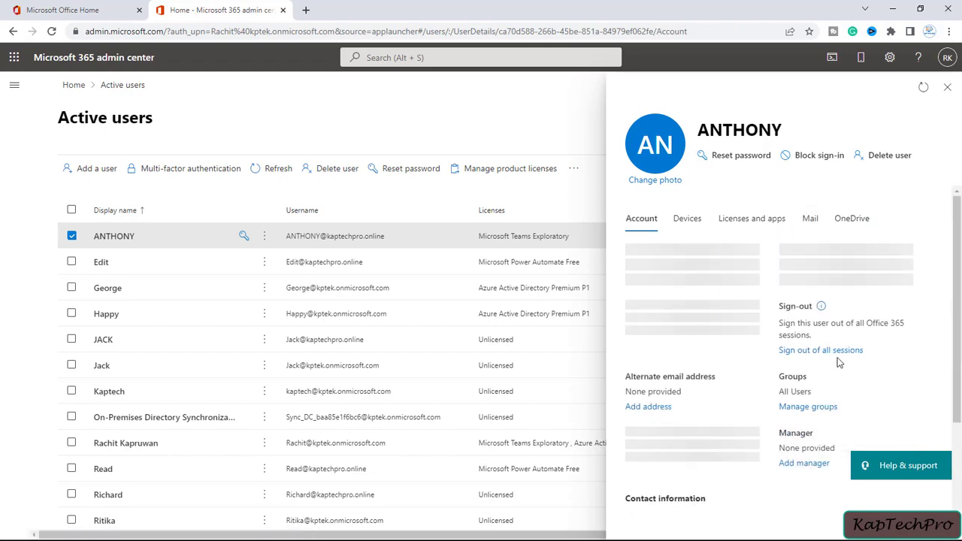
left_click(12, 58)
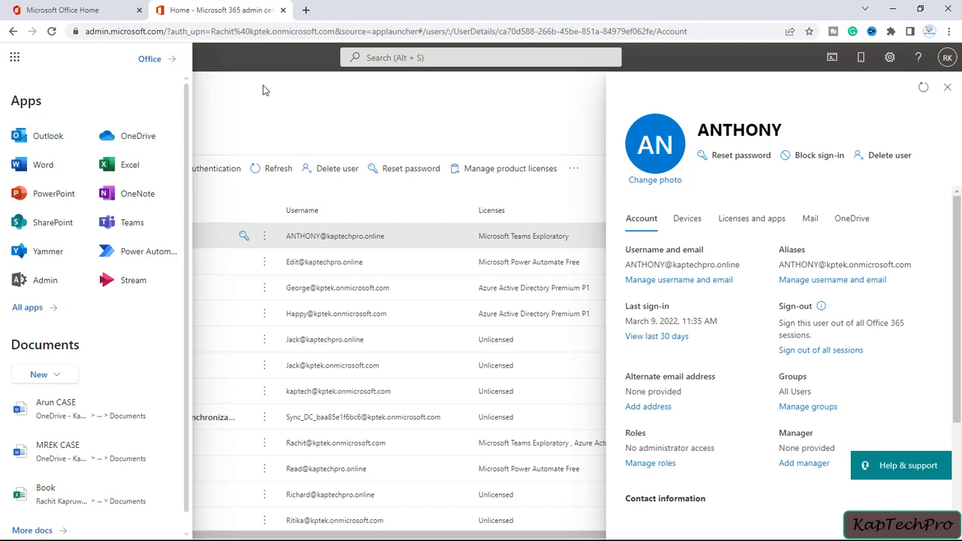
left_click(275, 101)
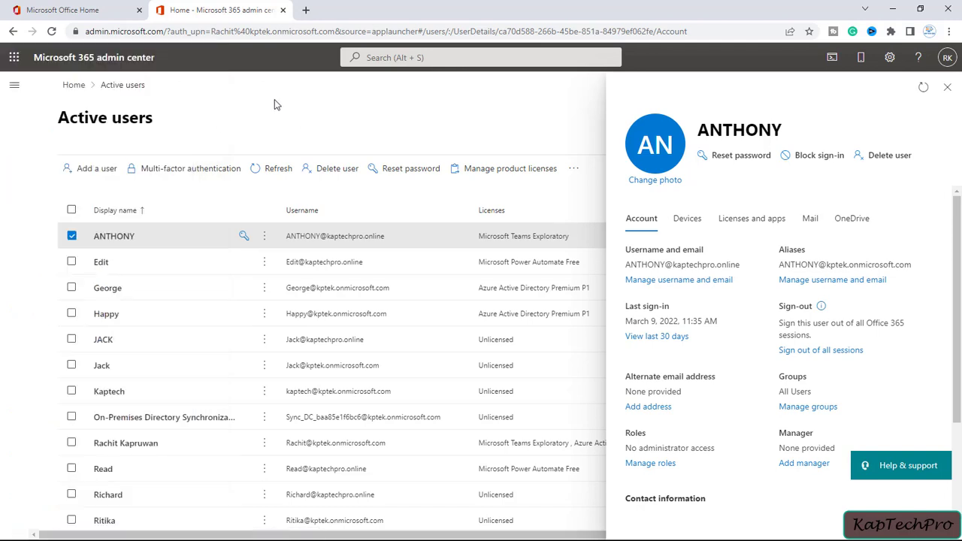
left_click(948, 87)
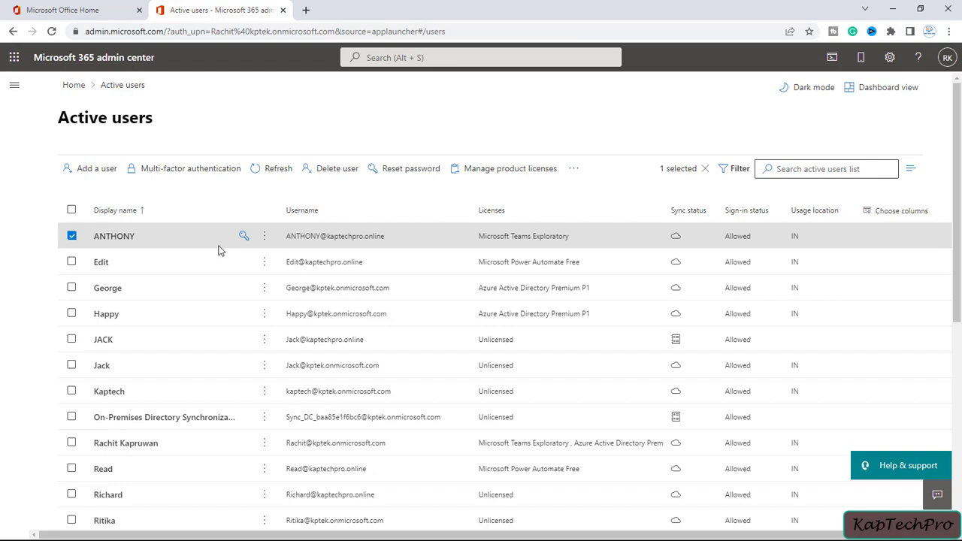
Open a new private browsing window on the Microsoft sign-in page
left_click(950, 32)
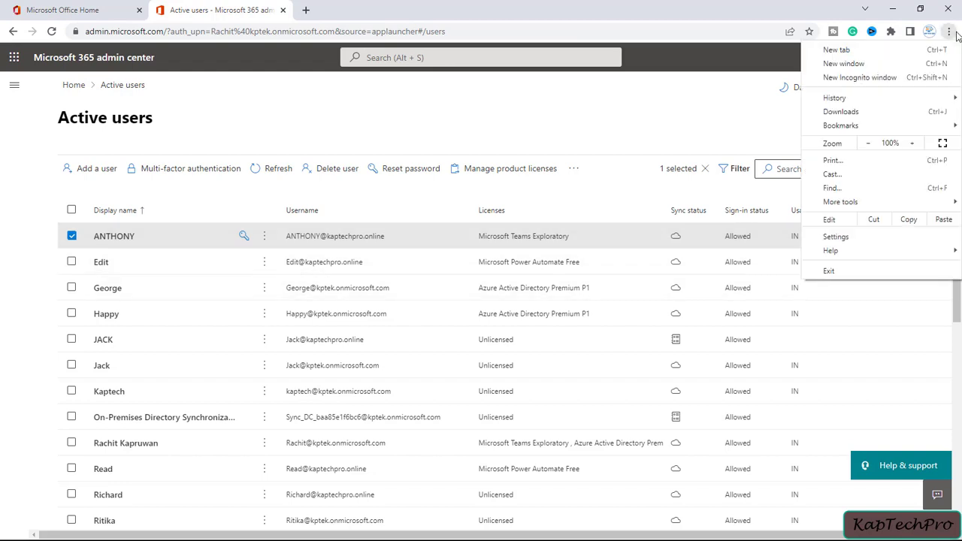
left_click(895, 78)
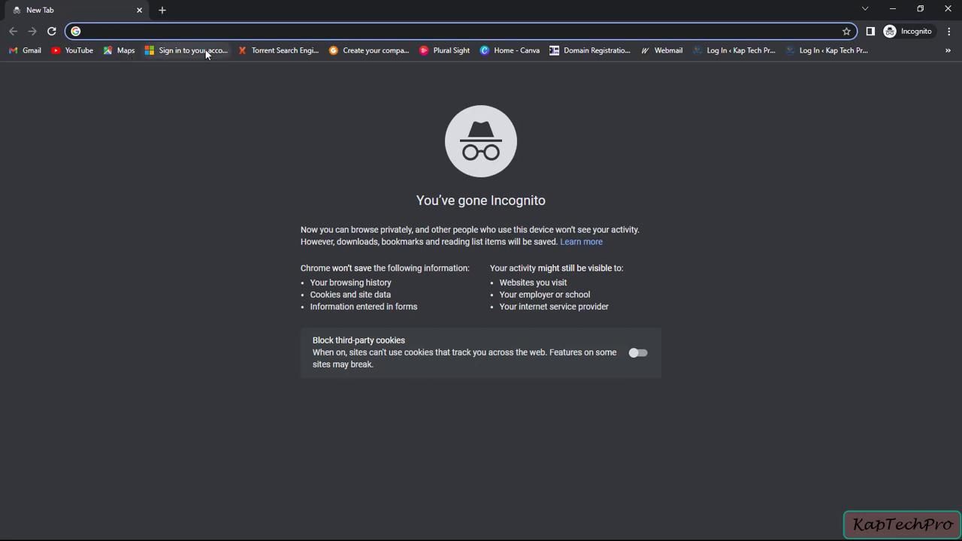
left_click(205, 50)
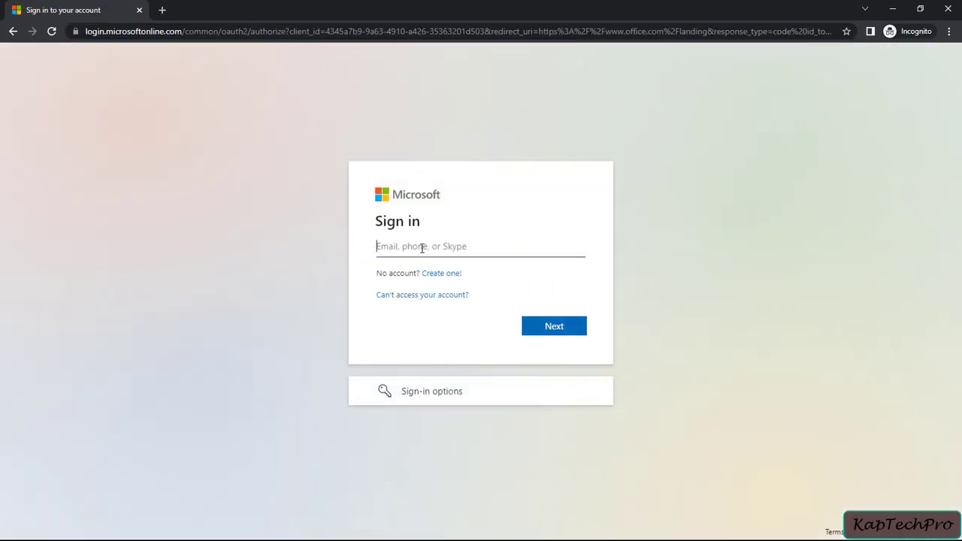
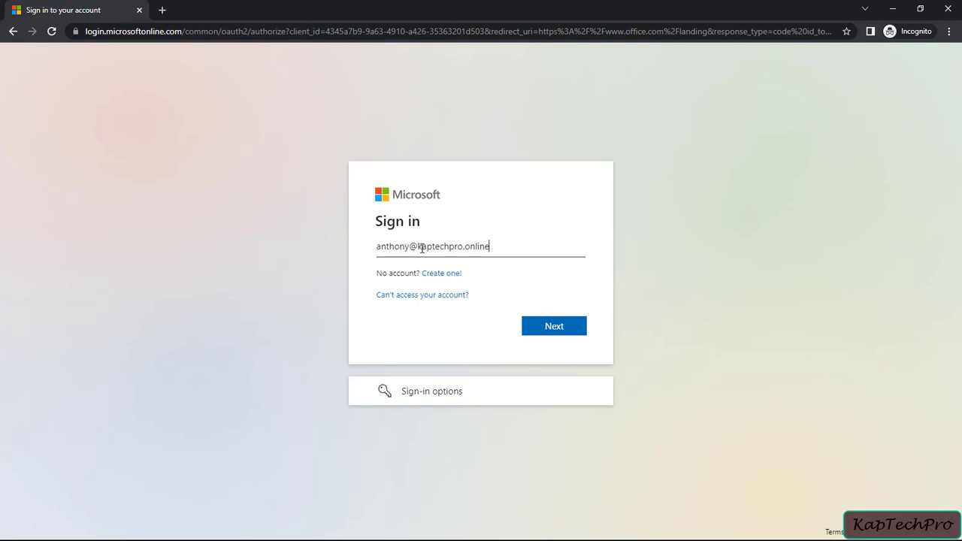
Sign in with the user's work e-mail address and account password
key("Return")
type("•••")
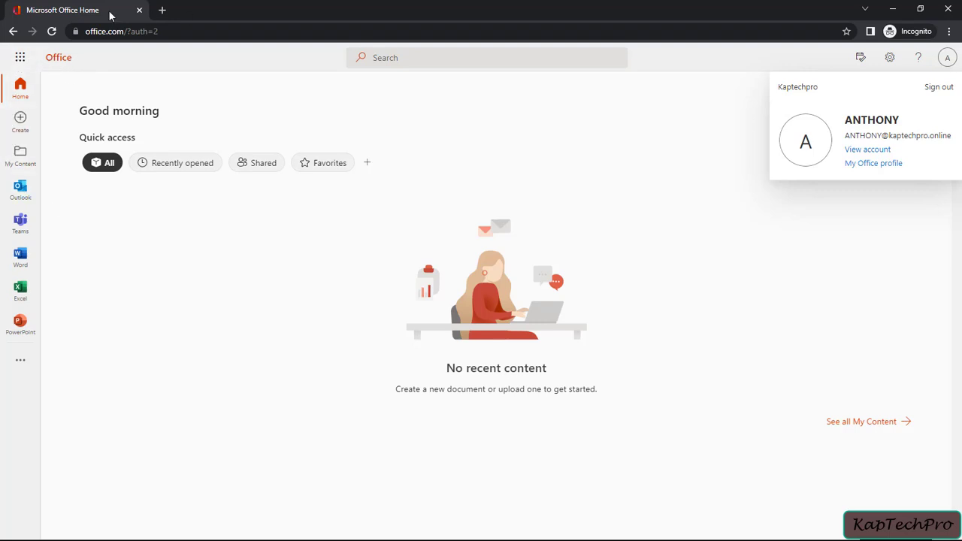
Launch OneDrive from the app launcher, check the resulting Delve profile tab, then minimize the browser
left_click(21, 59)
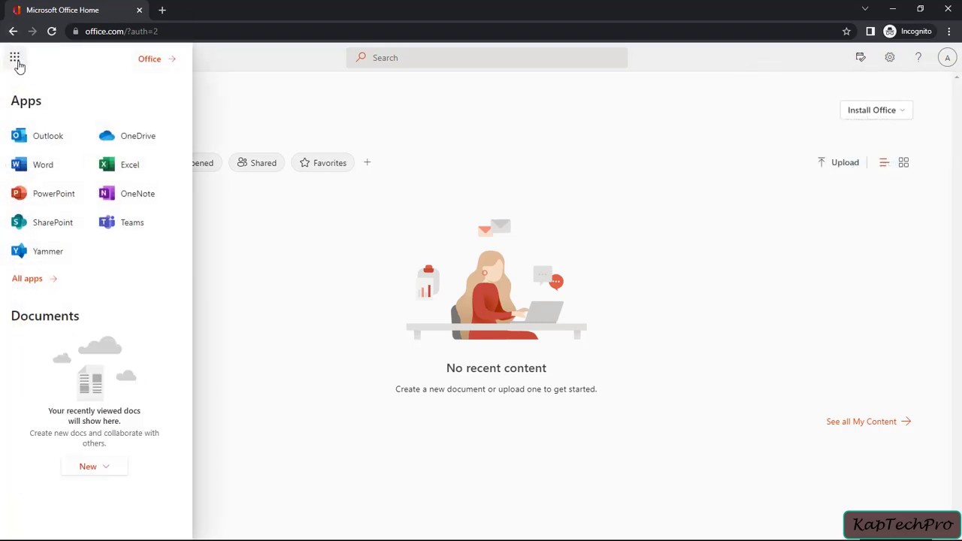
left_click(135, 138)
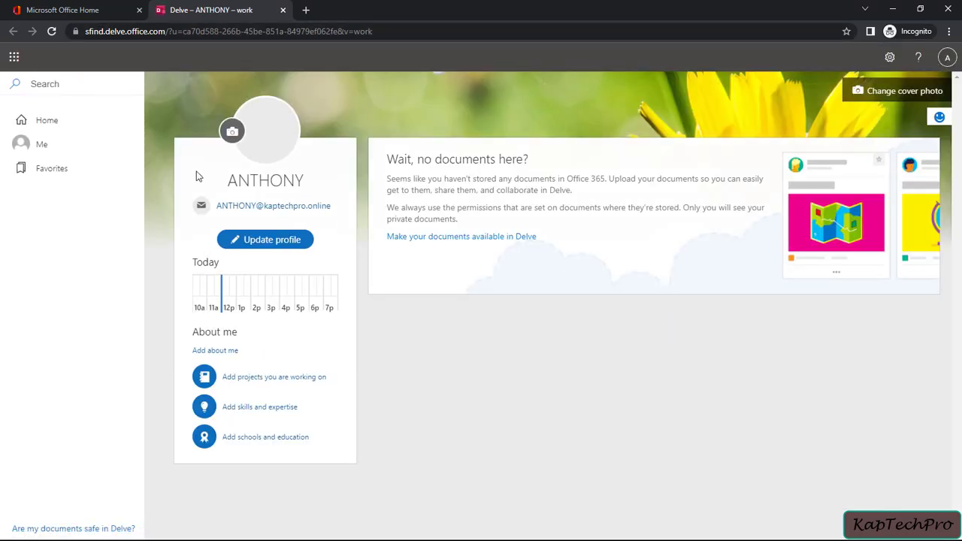
left_click(75, 10)
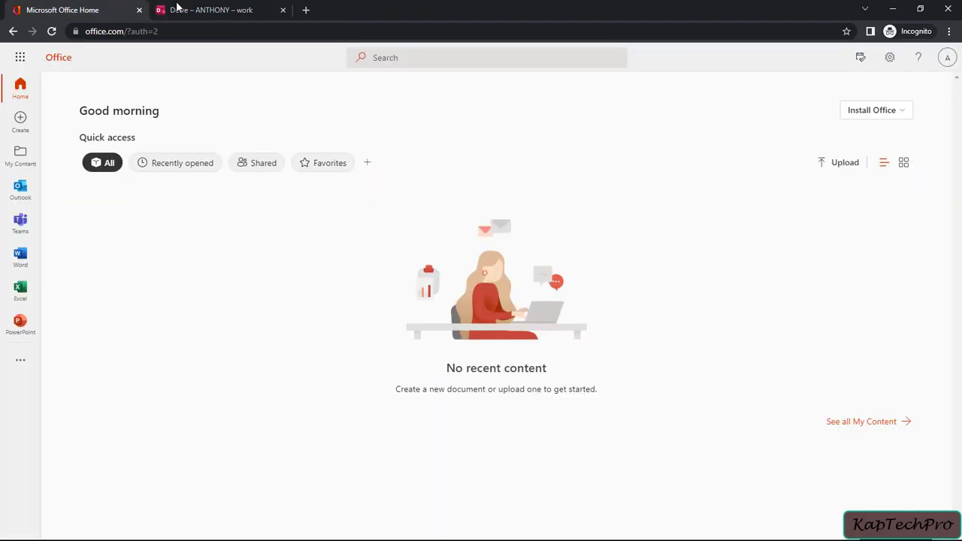
left_click(252, 11)
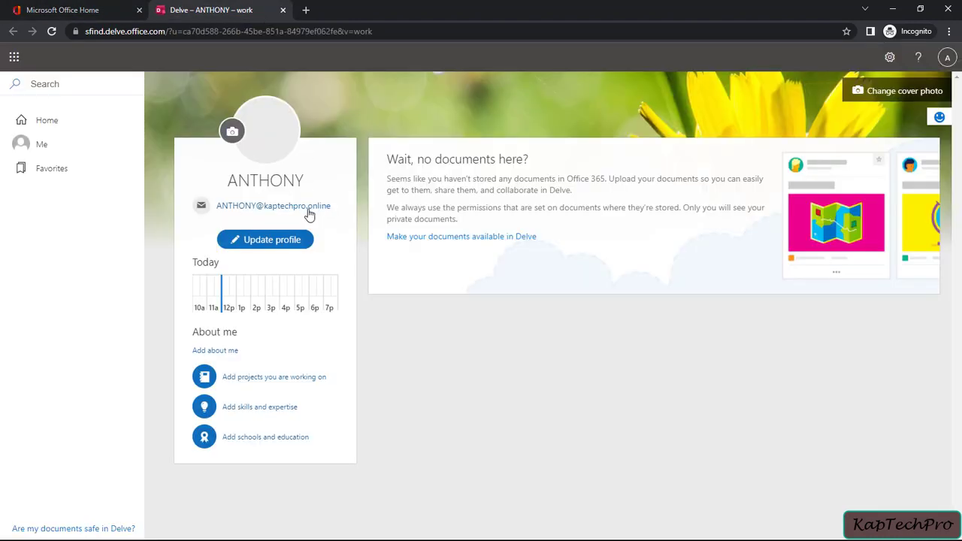
left_click(66, 10)
left_click(211, 10)
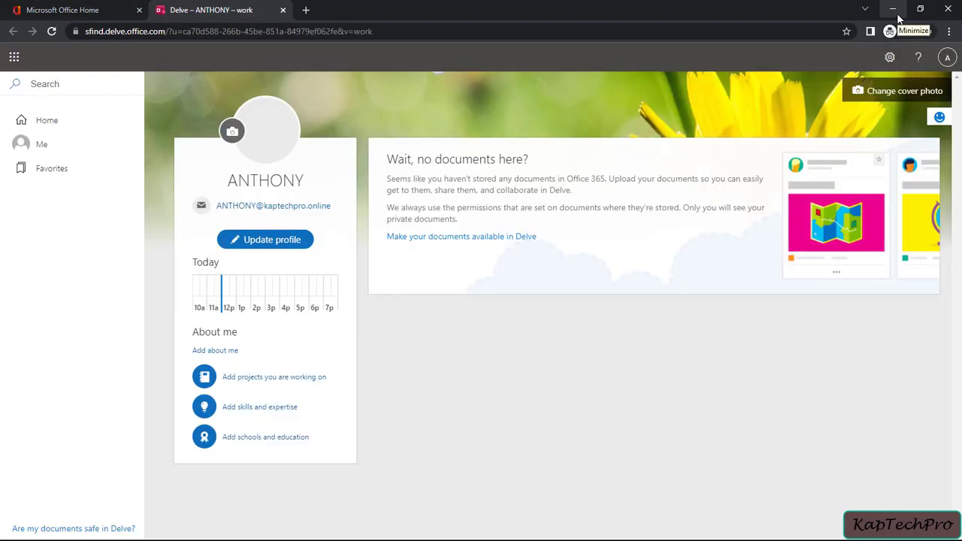
left_click(893, 10)
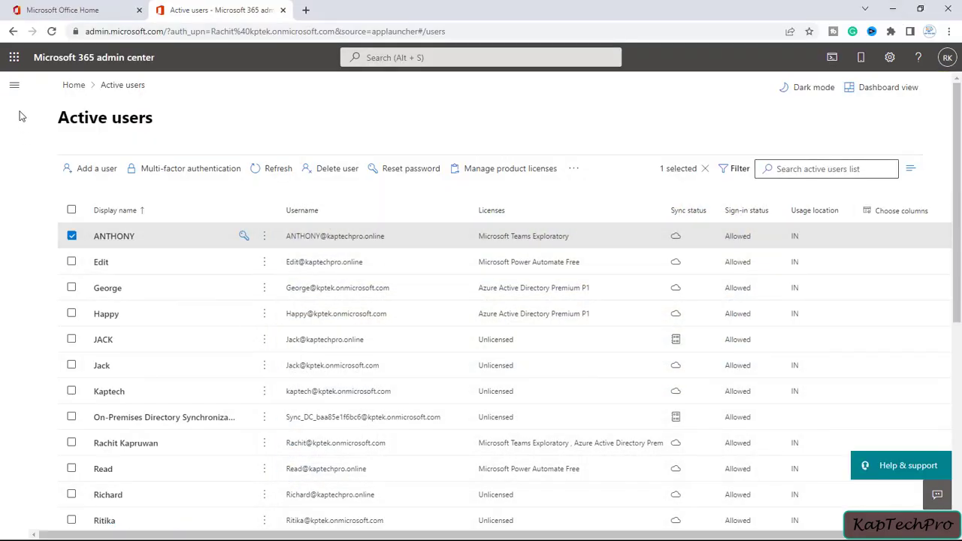
Open the SharePoint admin center from the Show all > Admin centers list
left_click(14, 86)
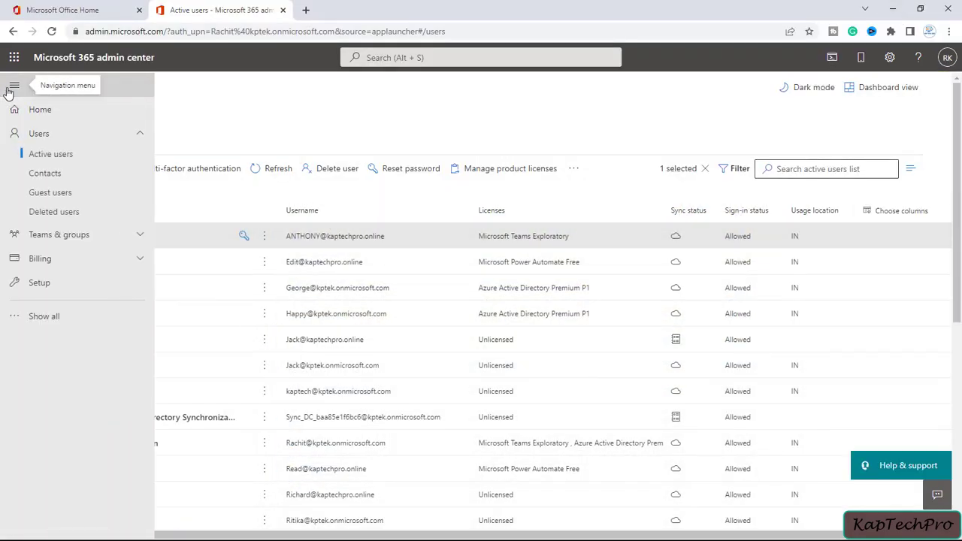
left_click(64, 318)
scroll(106, 406, "down", 2)
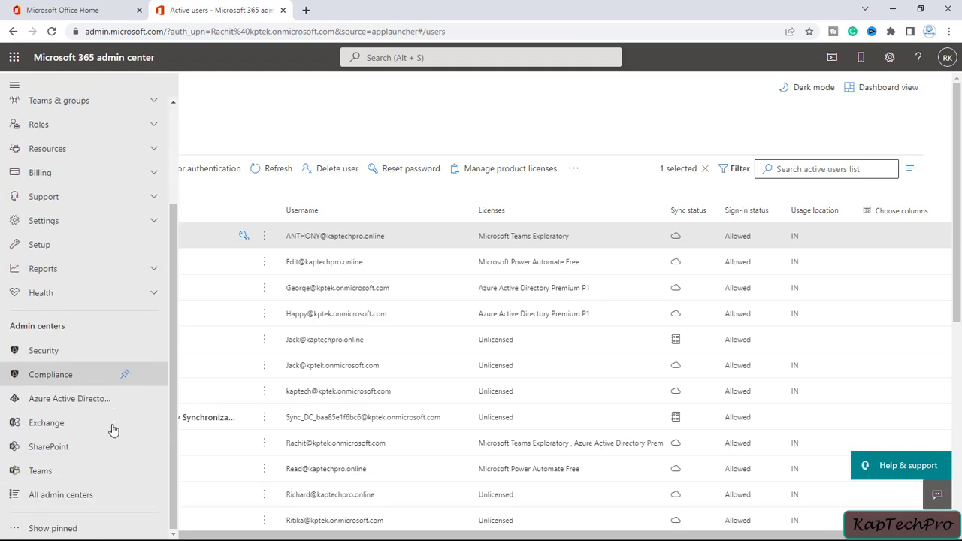
left_click(72, 449)
Switch to the SharePoint admin center tab and open More features
left_click(344, 6)
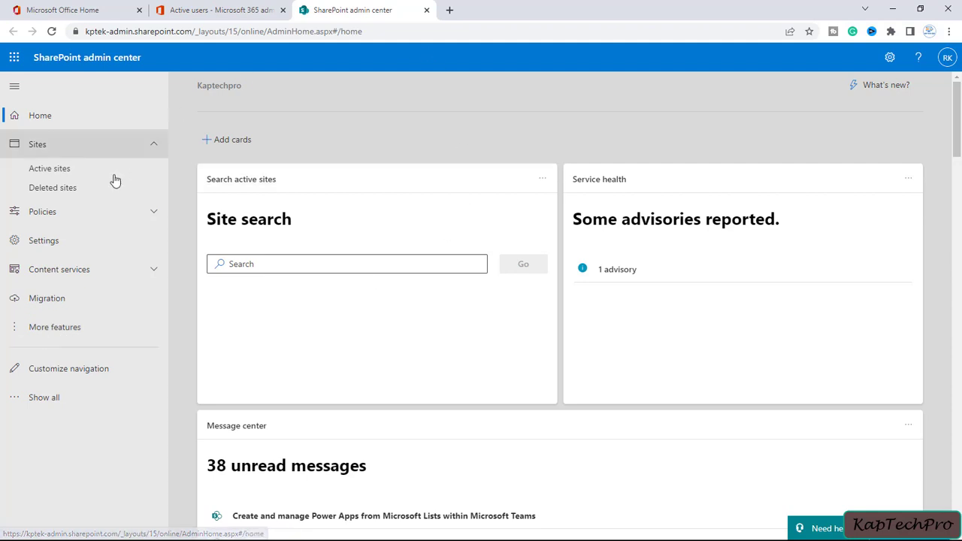
left_click(43, 336)
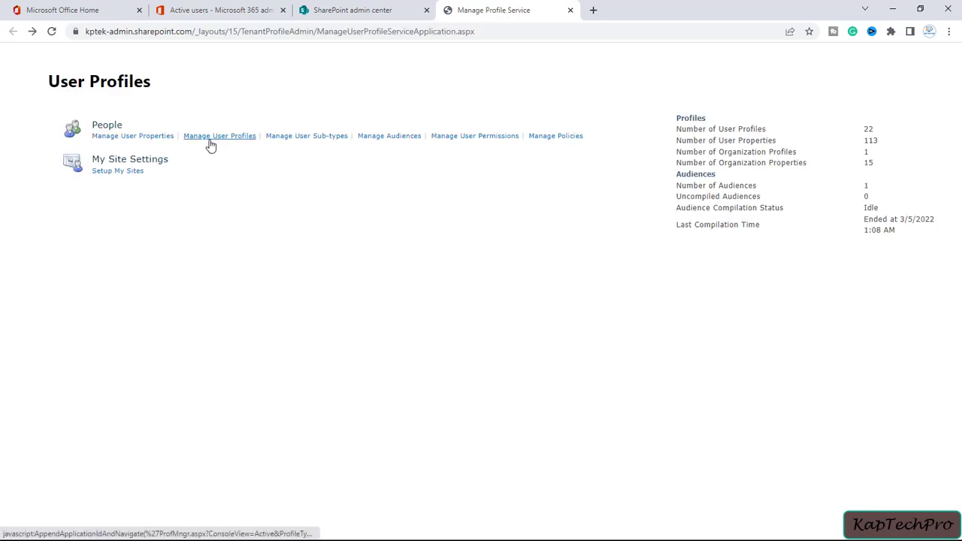
Search Manage User Profiles for the user's name and open their profile with Edit My Profile
left_click(224, 144)
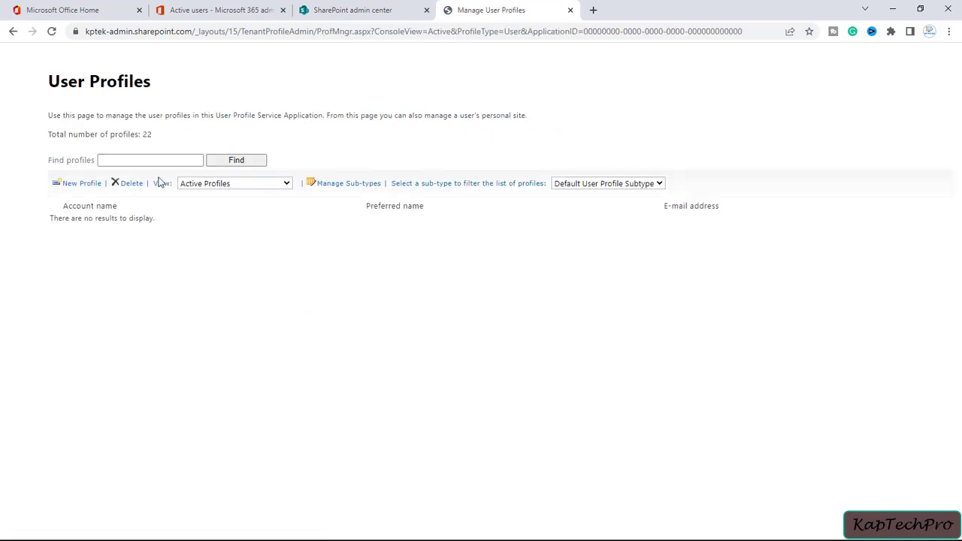
left_click(131, 160)
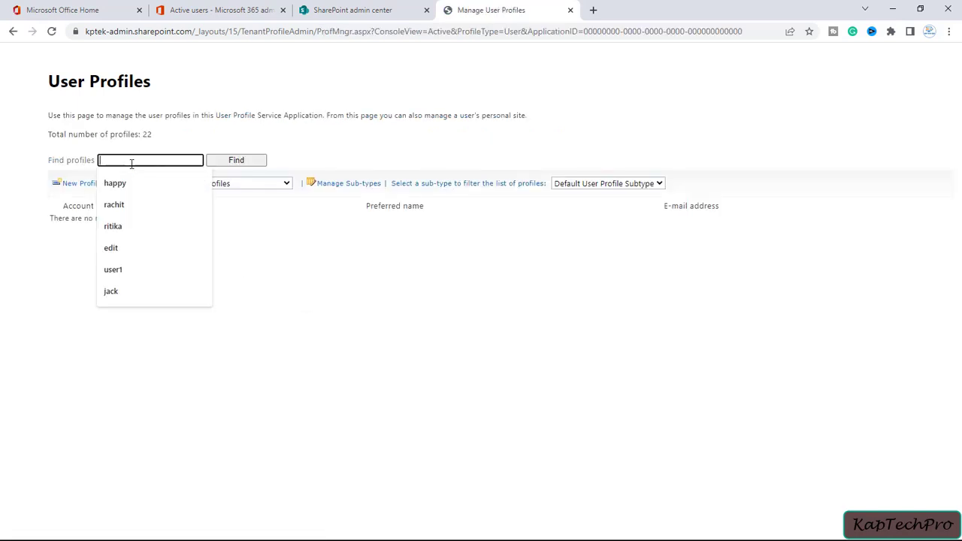
type("anthony")
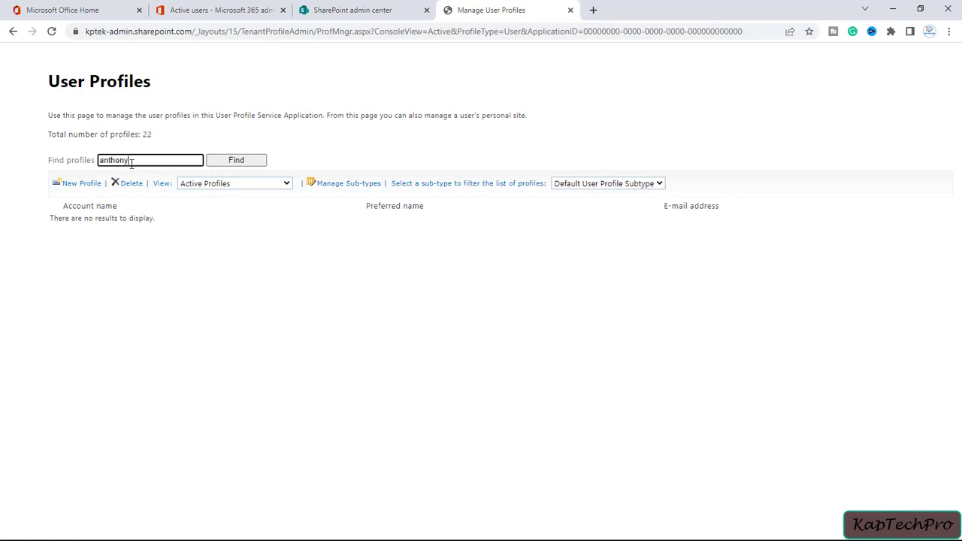
left_click(243, 161)
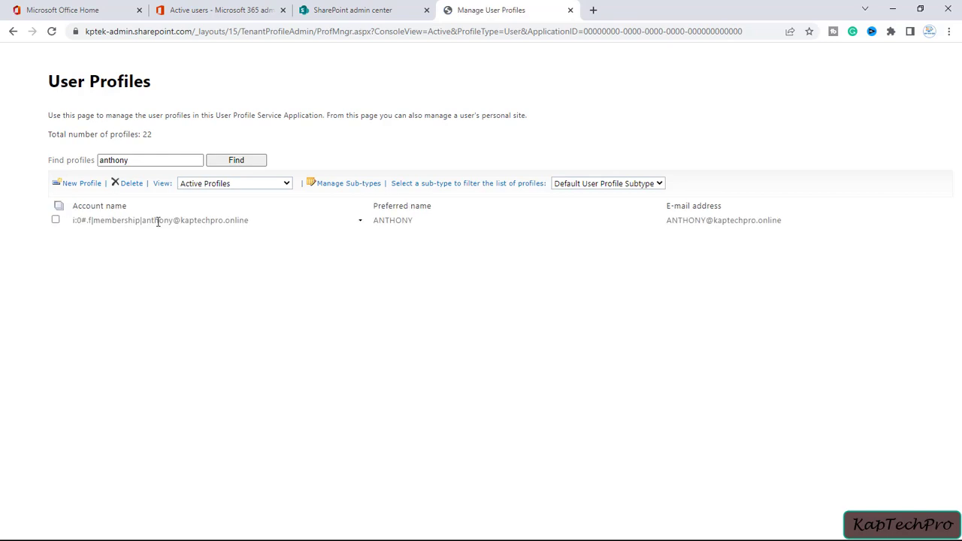
left_click(157, 222)
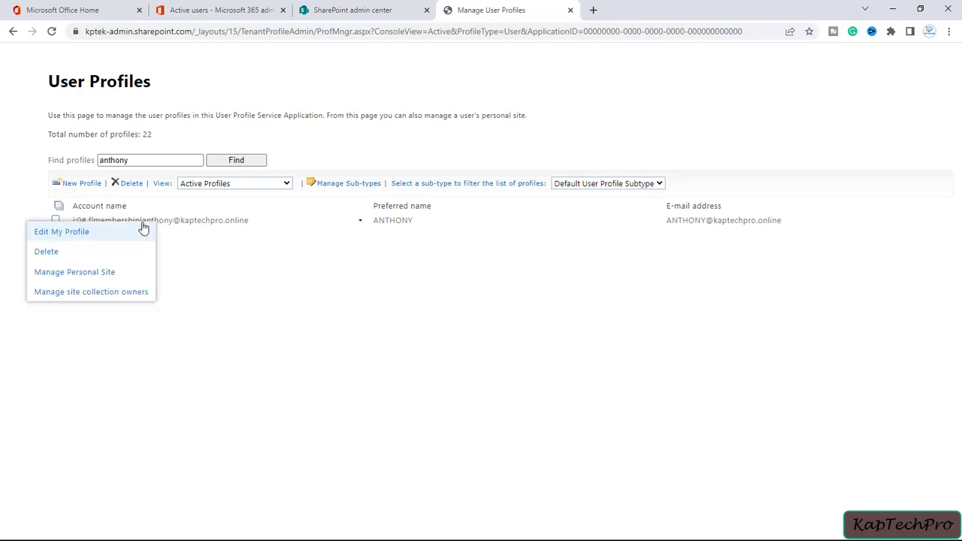
left_click(70, 234)
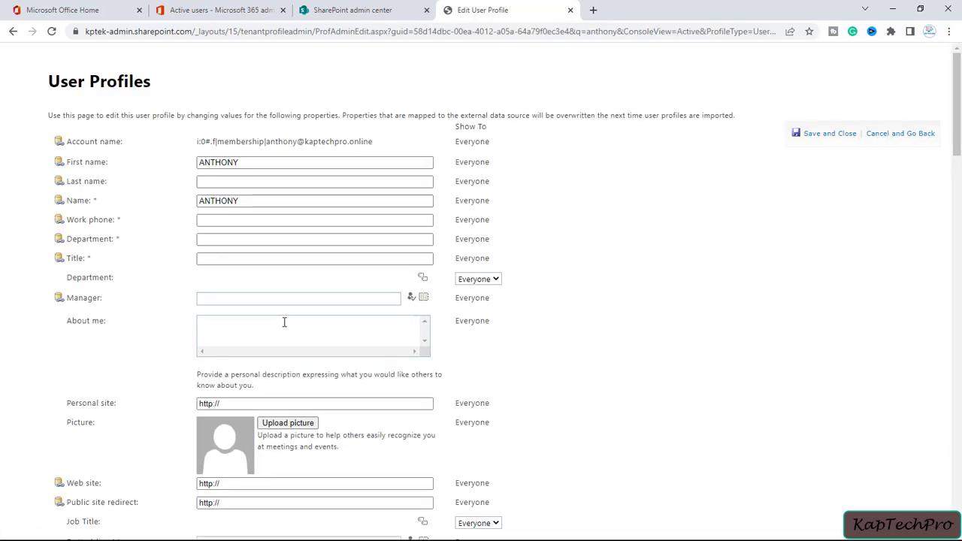
Scroll through the user's profile fields, including Personal site, then go back to the User Profiles overview
scroll(284, 322, "down", 2)
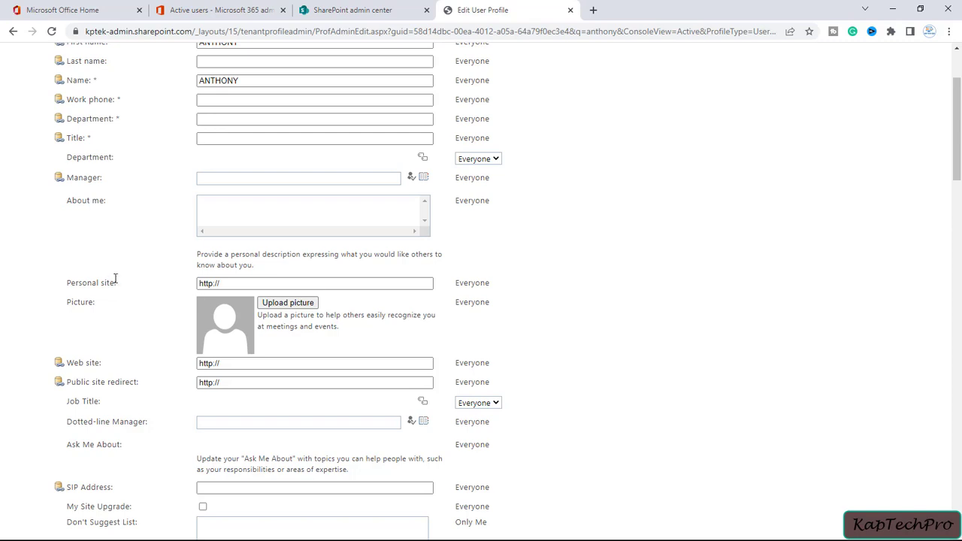
scroll(242, 286, "up", 1)
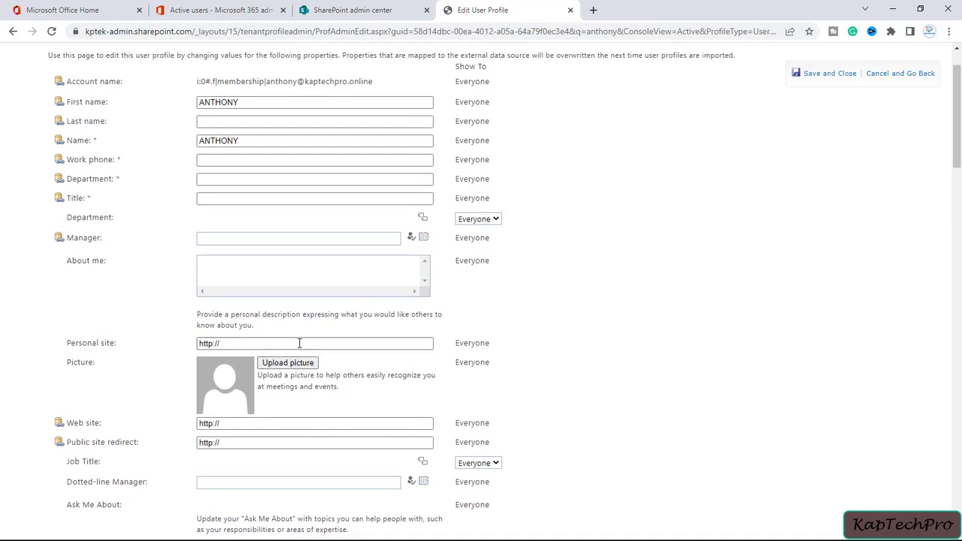
scroll(303, 340, "down", 3)
scroll(303, 339, "up", 4)
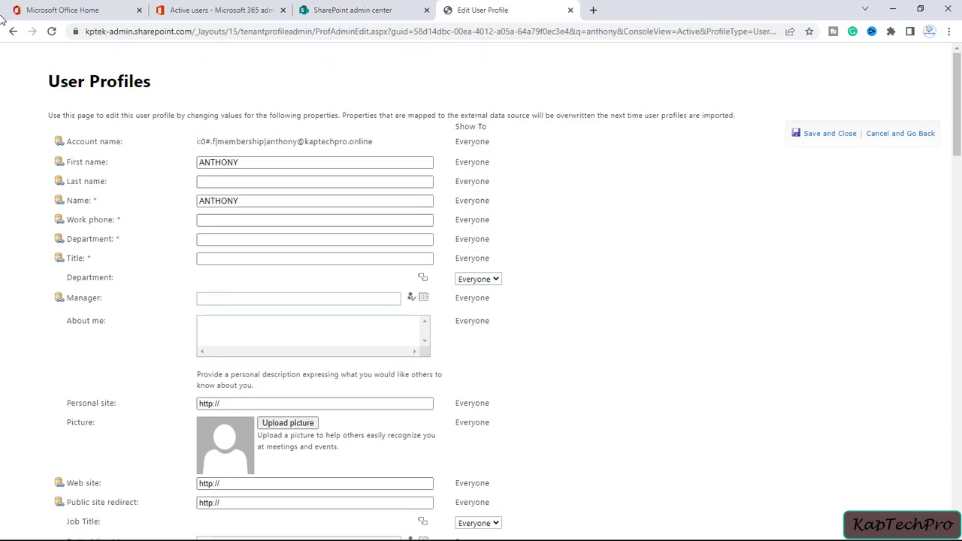
left_click(11, 32)
left_click(9, 33)
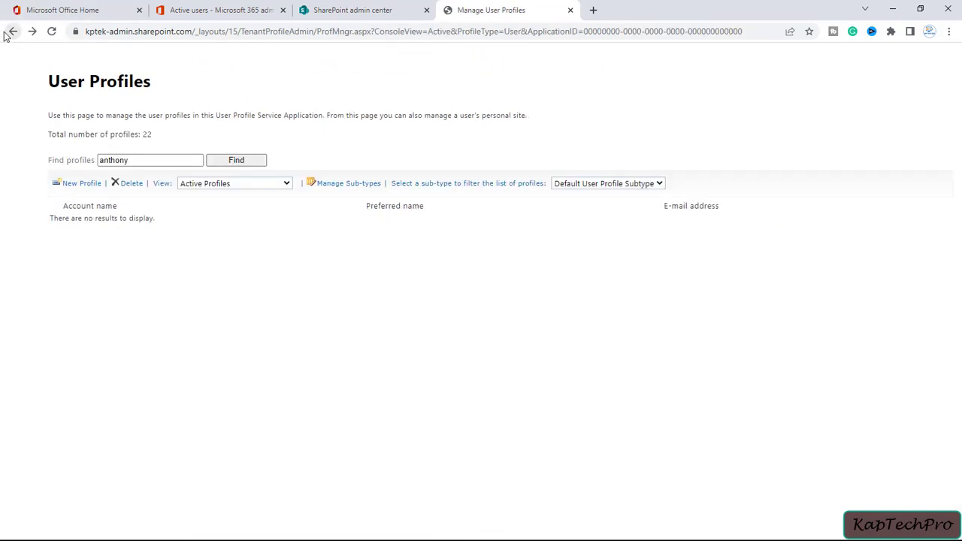
left_click(11, 32)
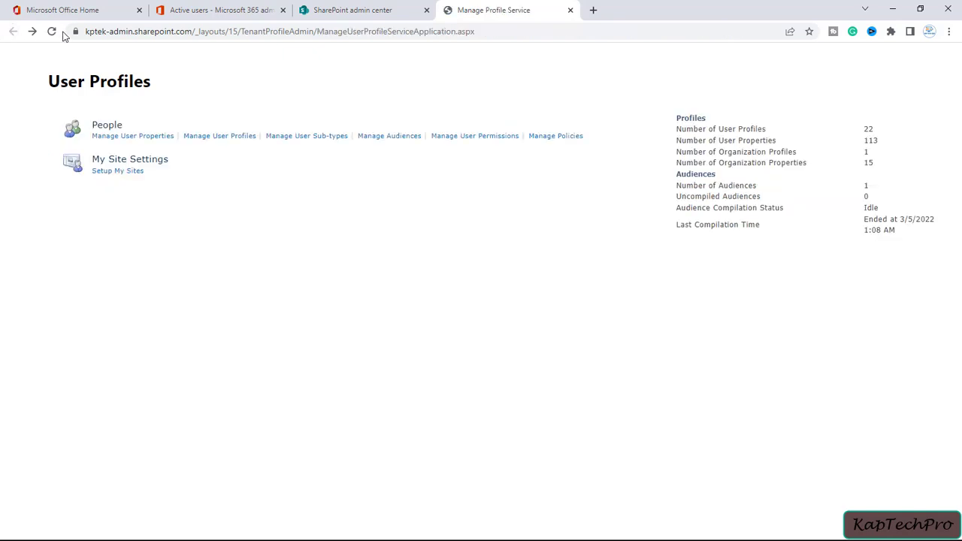
Add the user's account under Manage User Permissions with Create Personal Site, Follow People and Edit Profile, and Use Tags and Notes
left_click(467, 140)
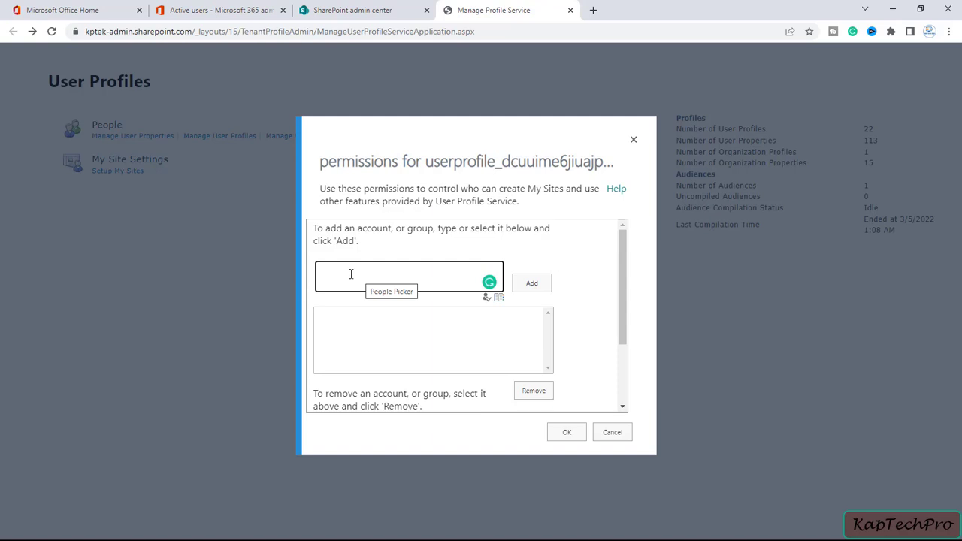
type("anthony")
left_click(486, 300)
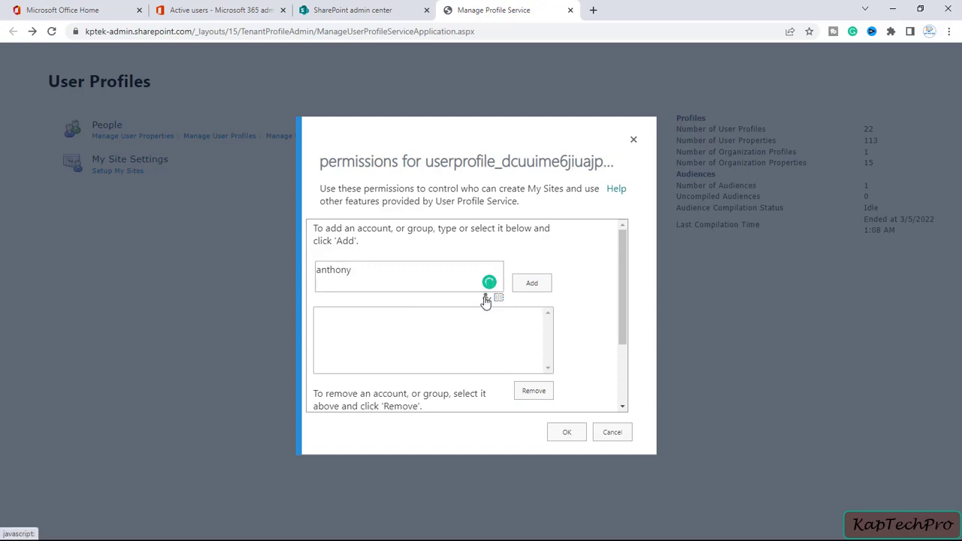
left_click(541, 285)
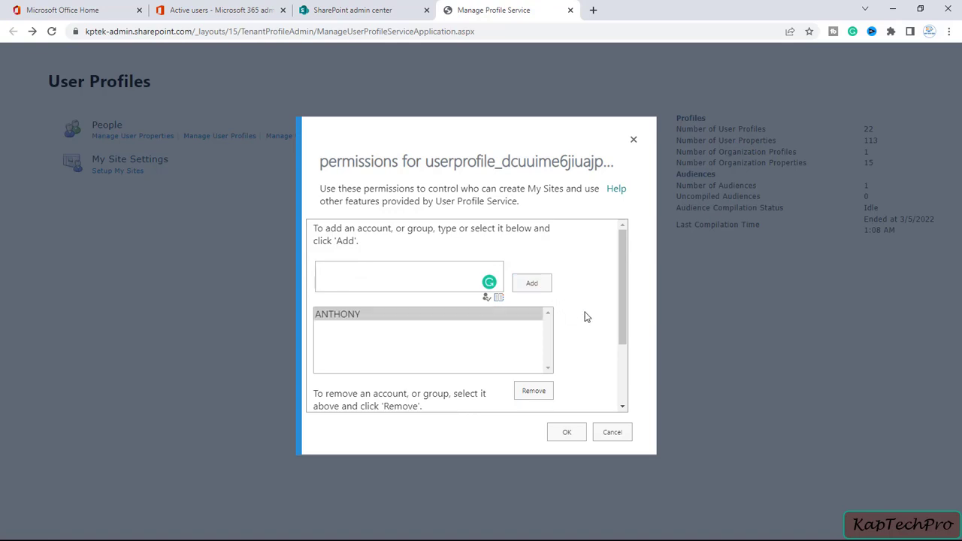
scroll(586, 315, "down", 2)
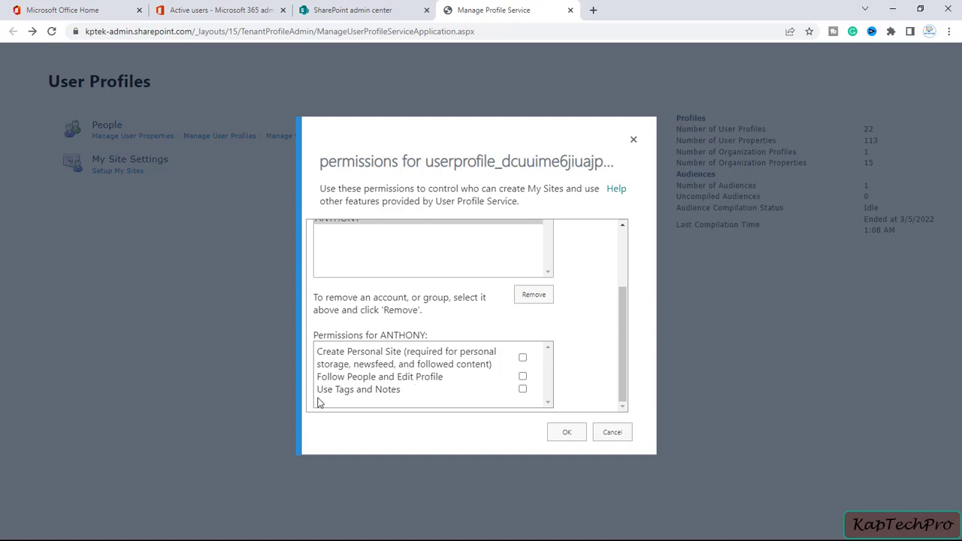
left_click(524, 358)
left_click(522, 377)
left_click(566, 434)
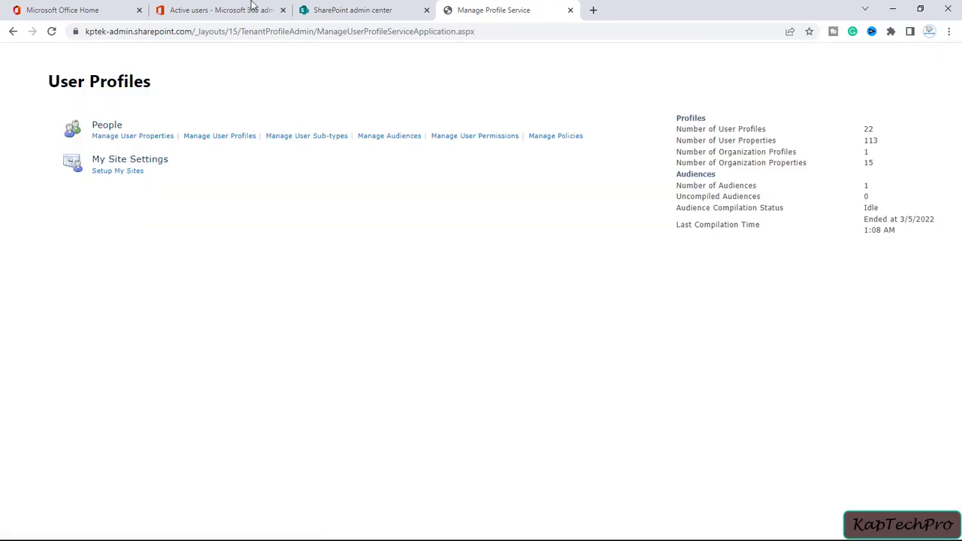
Reload User Profiles, reopen Manage User Permissions and resolve the user's account again
left_click(51, 31)
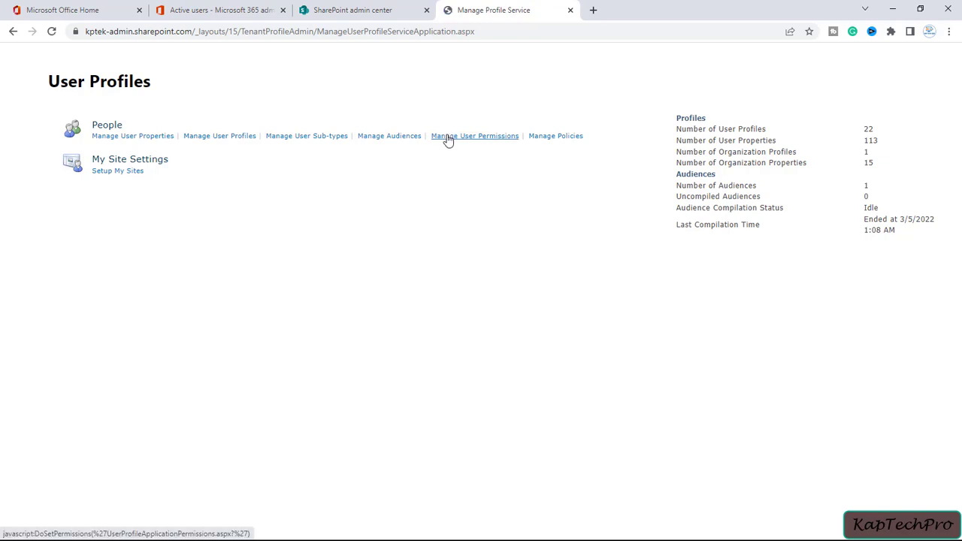
left_click(455, 142)
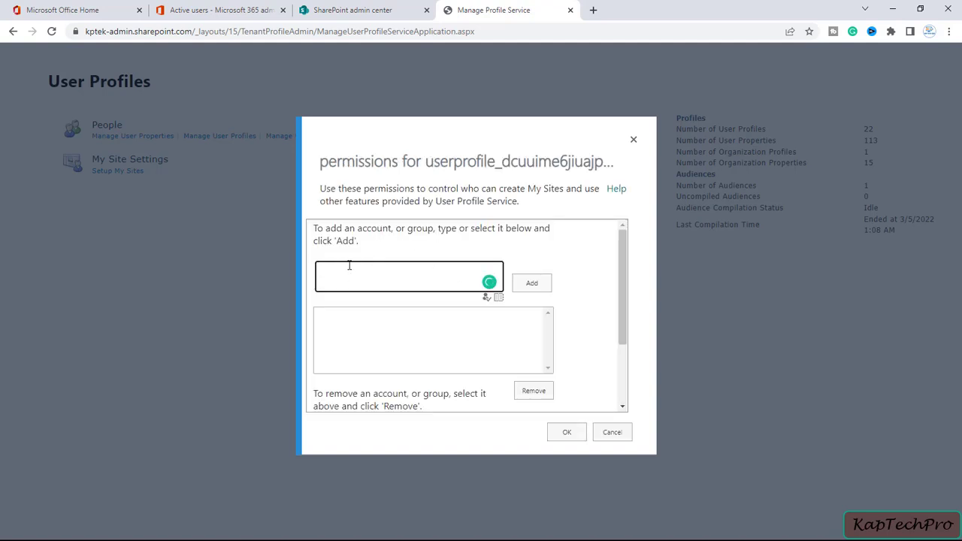
type("anthony")
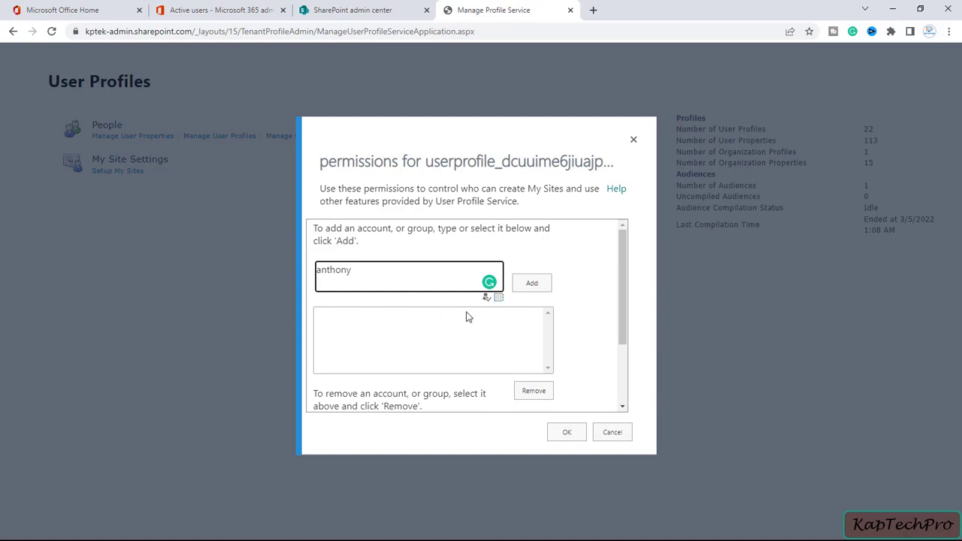
left_click(486, 299)
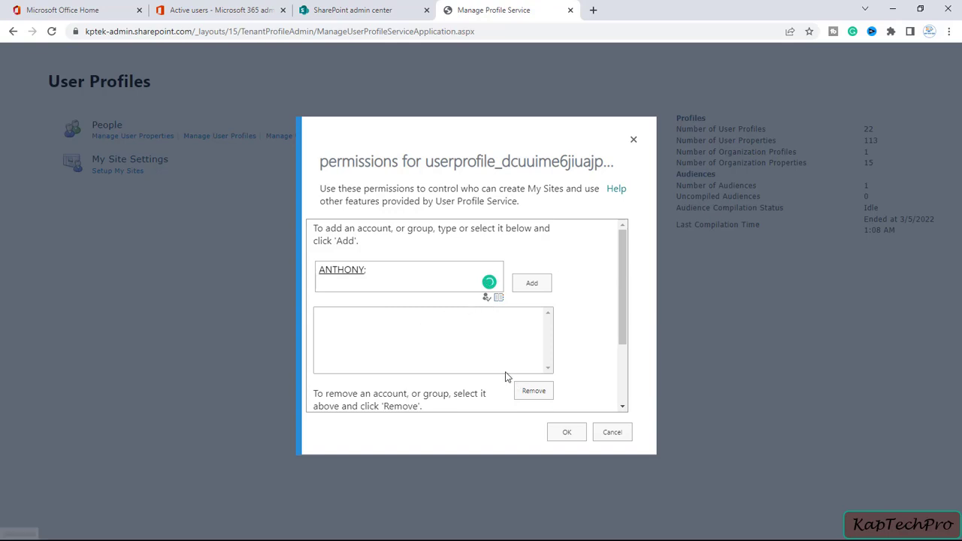
Re-tick all three profile permissions, save, and return to User Profiles past the unexpected error
scroll(481, 368, "down", 3)
scroll(459, 367, "up", 3)
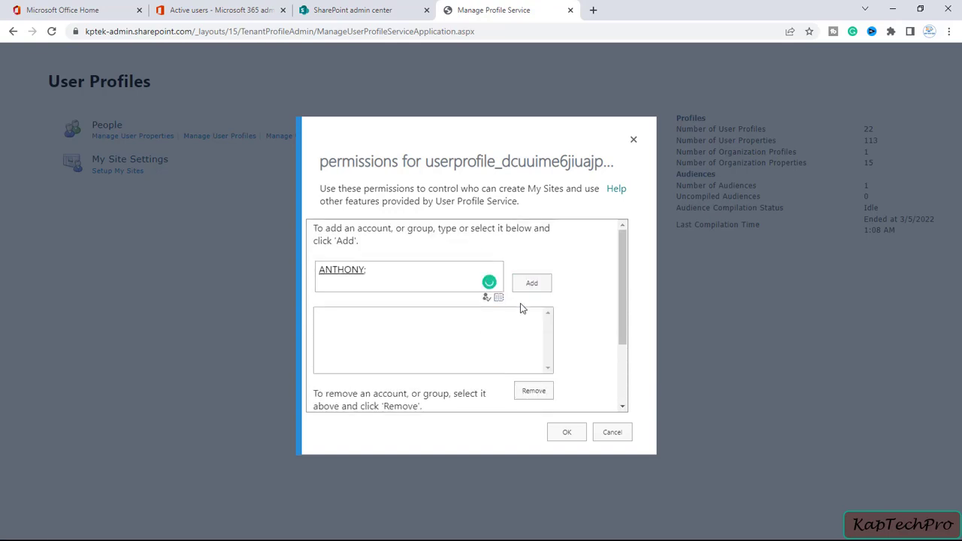
scroll(445, 350, "down", 3)
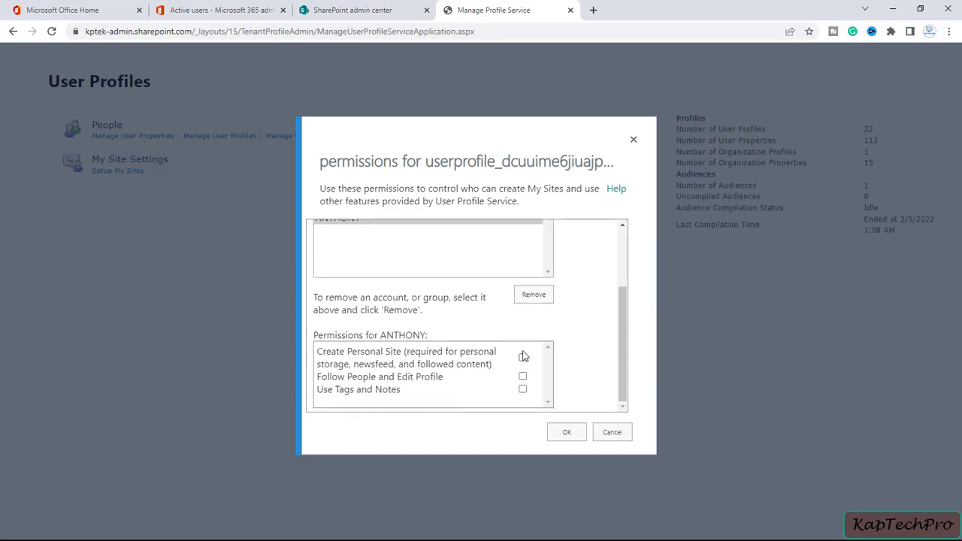
left_click(523, 357)
left_click(523, 377)
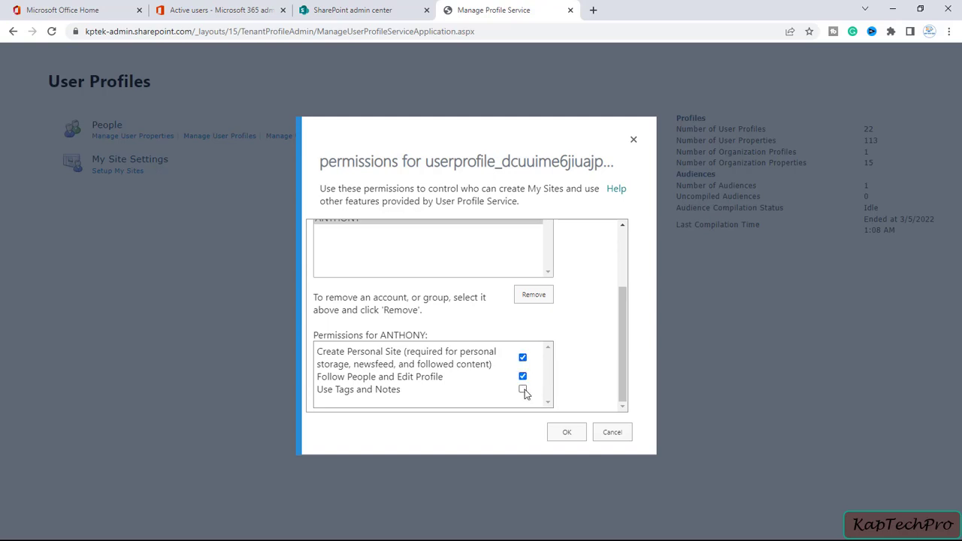
left_click(564, 433)
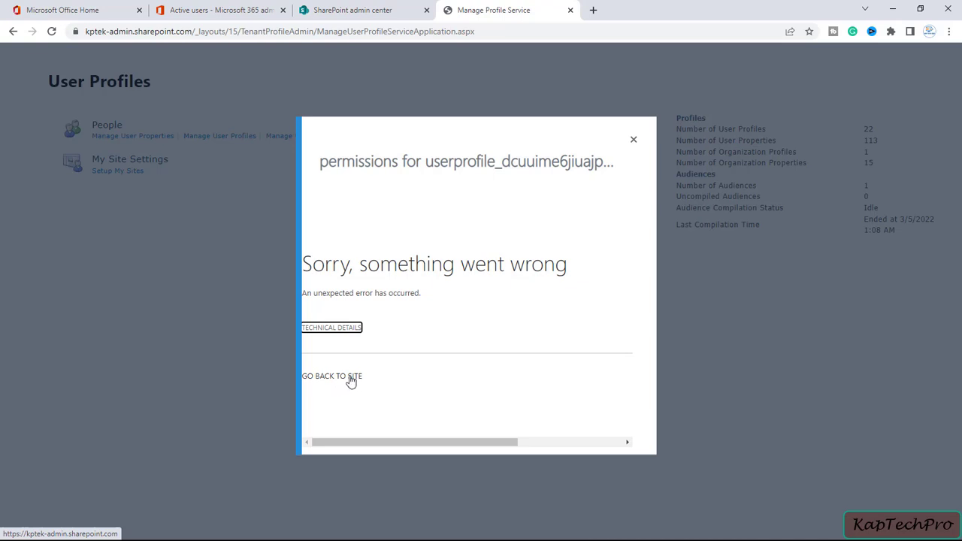
left_click(351, 381)
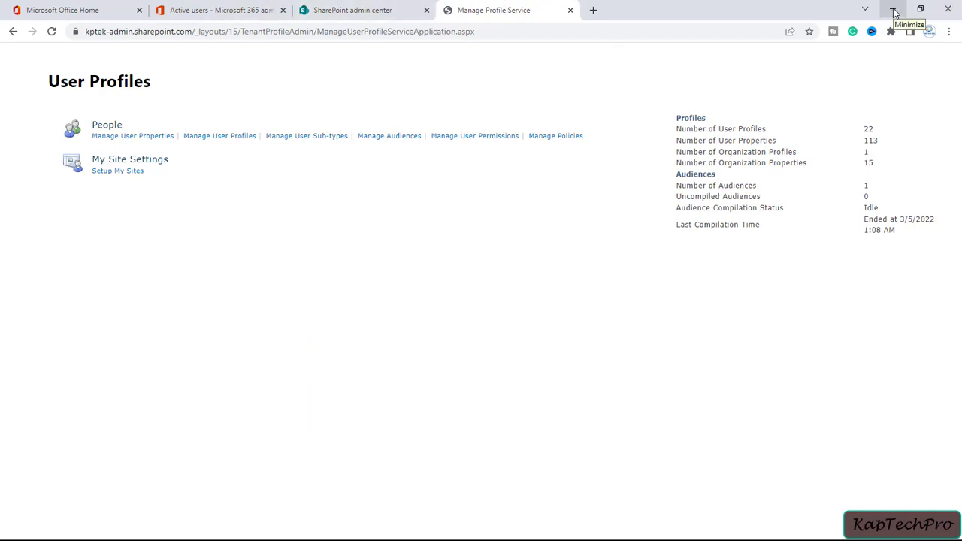
Minimize the admin window, close the Delve profile, and launch OneDrive from the Office Home app launcher
left_click(893, 10)
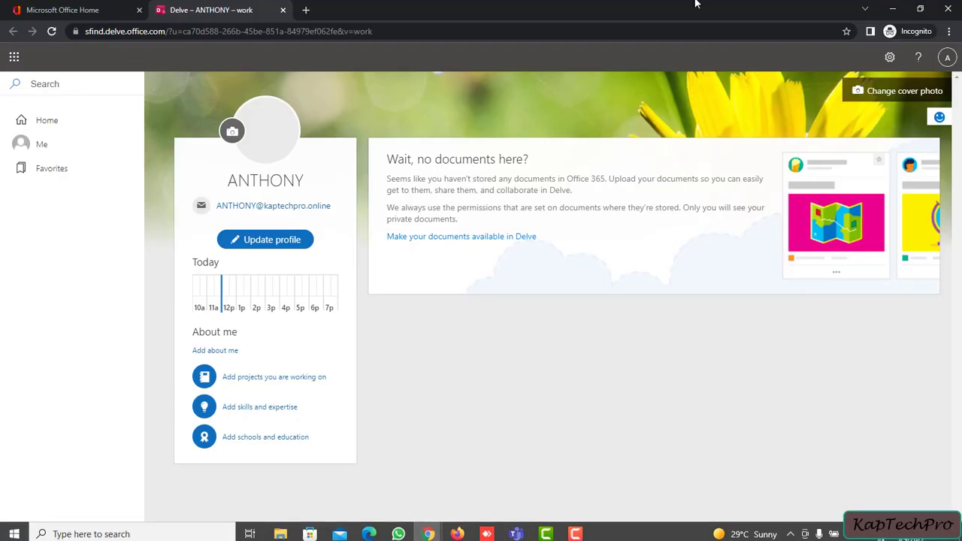
left_click(282, 9)
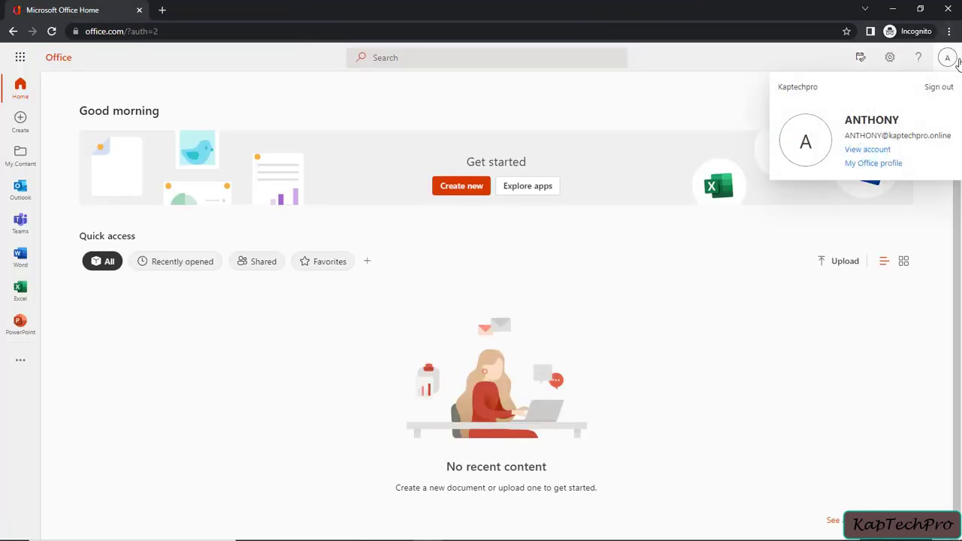
left_click(17, 58)
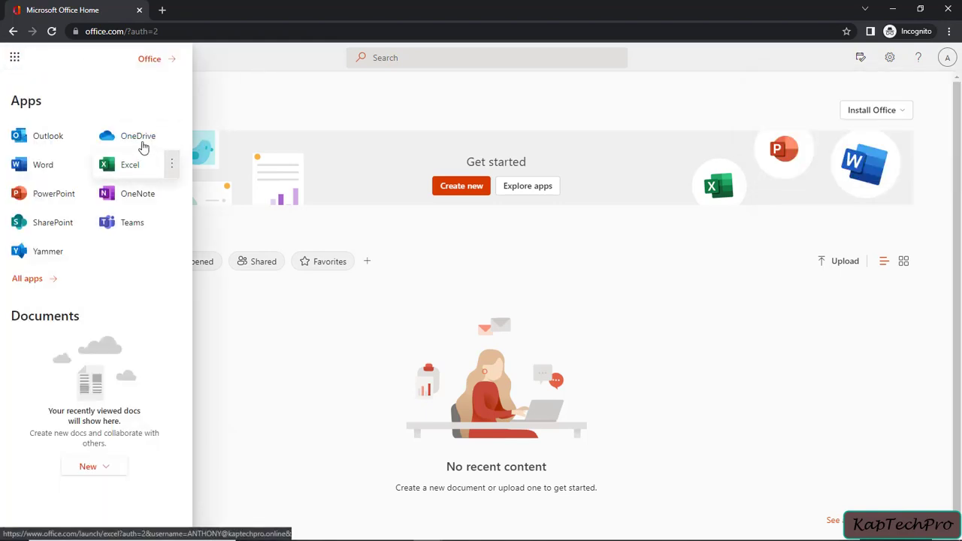
mouse_move(129, 136)
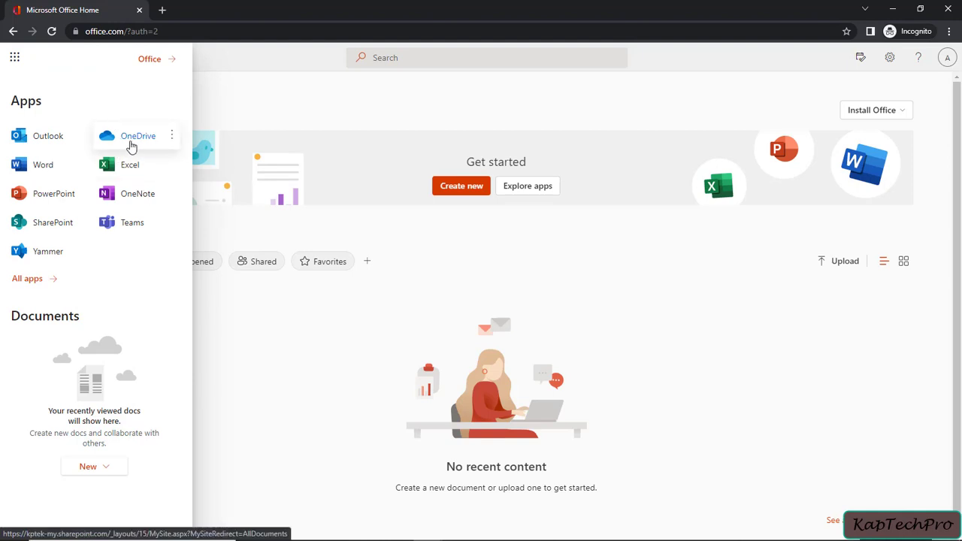
left_click(132, 151)
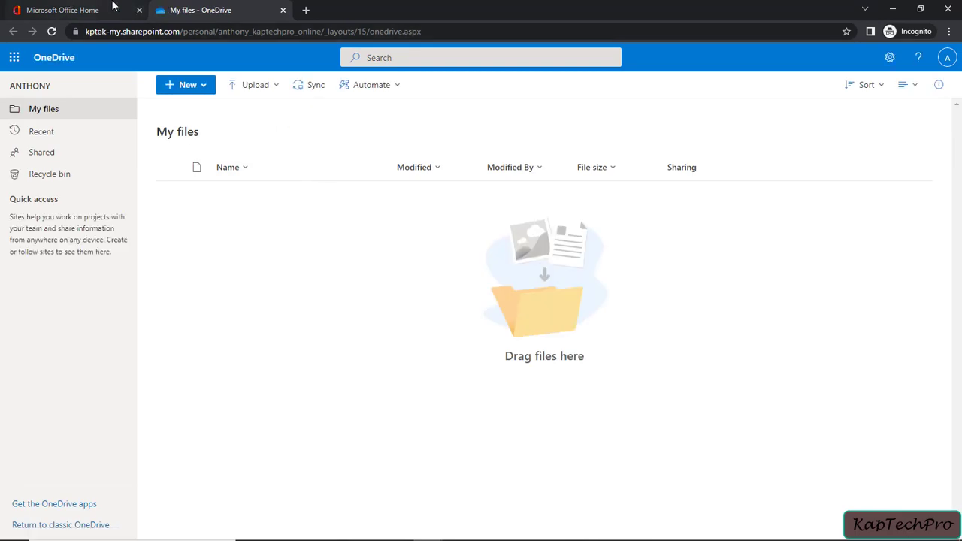
Open the account flyout from the top-right avatar to confirm the signed-in user
left_click(947, 60)
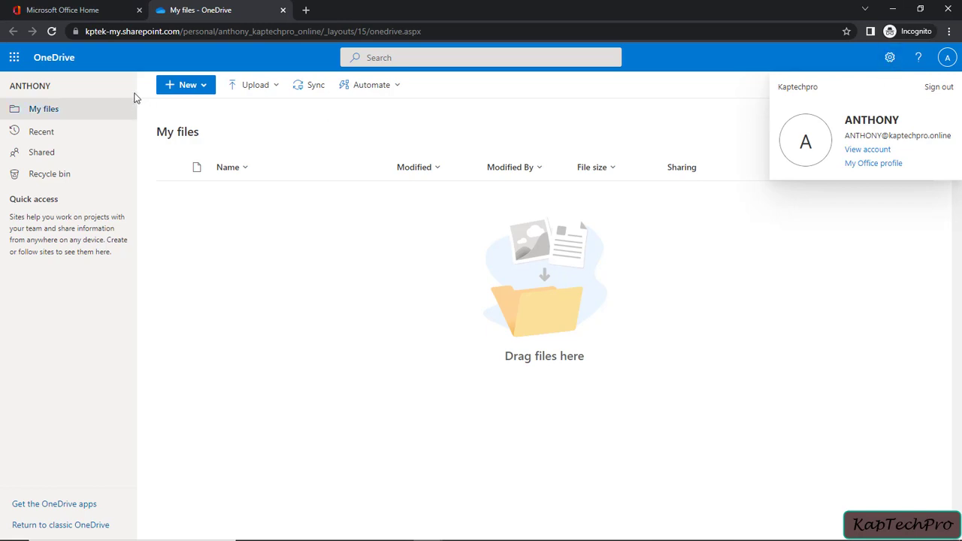